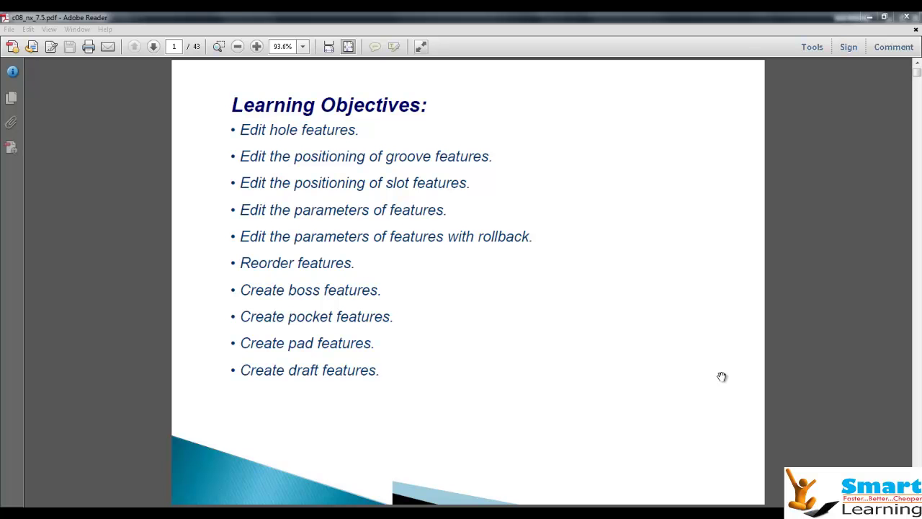
- Bring Adobe Reader into focus and advance the PDF to page 2, 'Editing Features'
left_click(618, 377)
key("Page_Down")
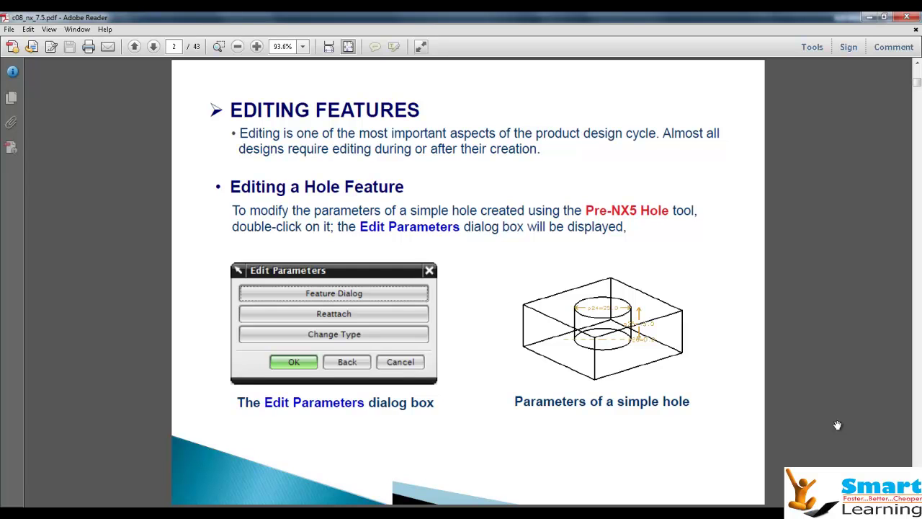
- Scroll through the lecture PDF to page 8, the 'Advanced Modeling Tools' slide
scroll(822, 416, "down", 1)
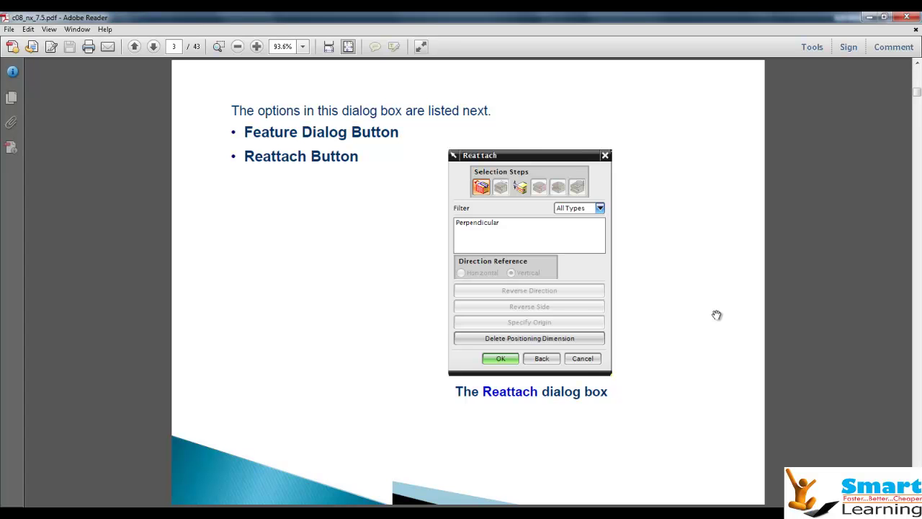
scroll(717, 315, "down", 1)
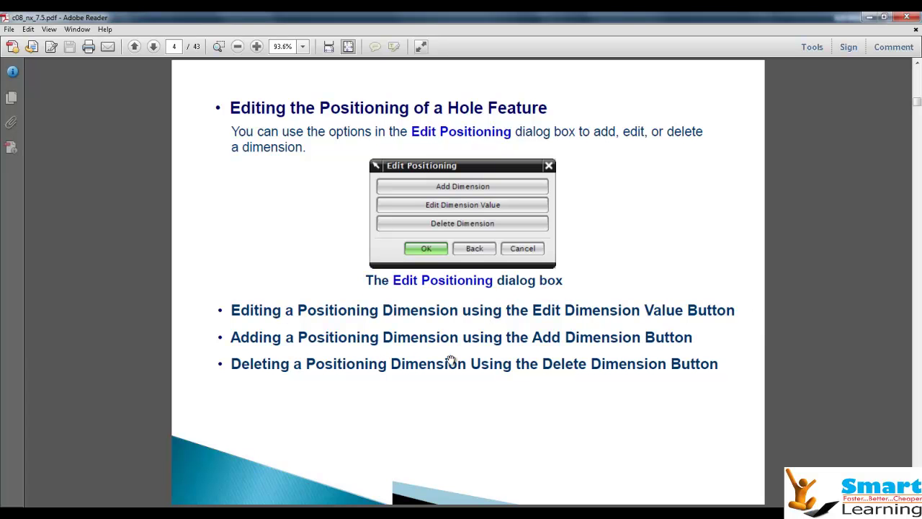
scroll(552, 383, "down", 2)
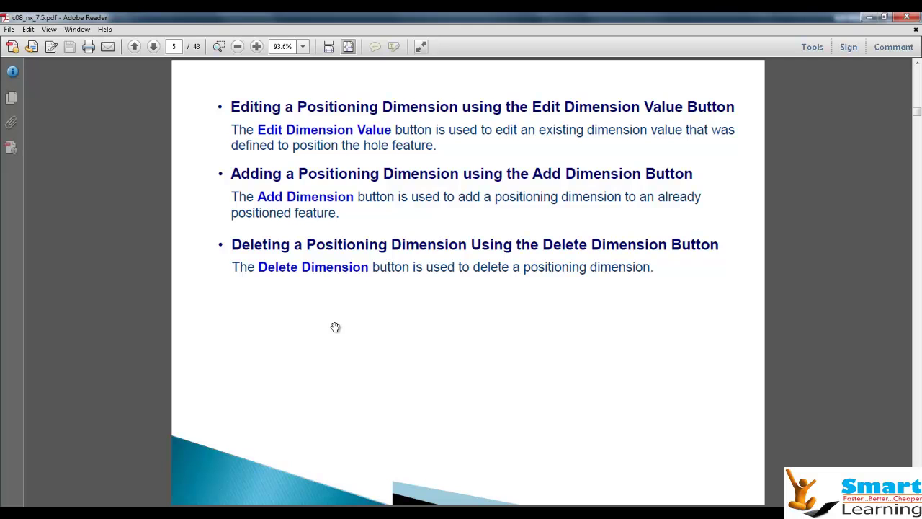
scroll(335, 327, "down", 2)
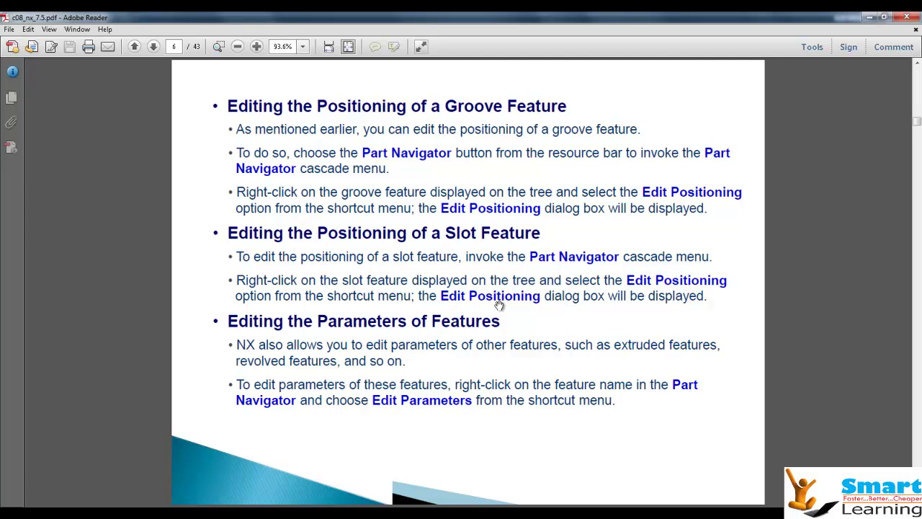
scroll(503, 305, "down", 2)
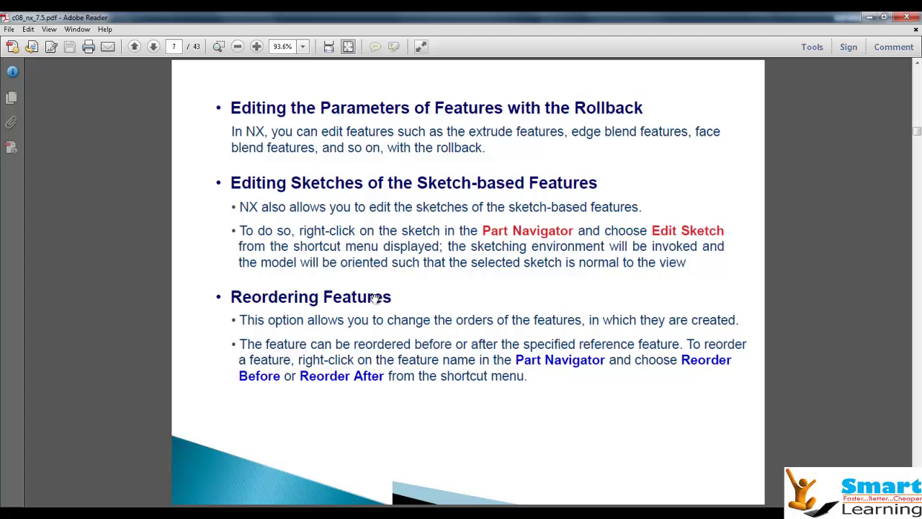
scroll(464, 312, "down", 2)
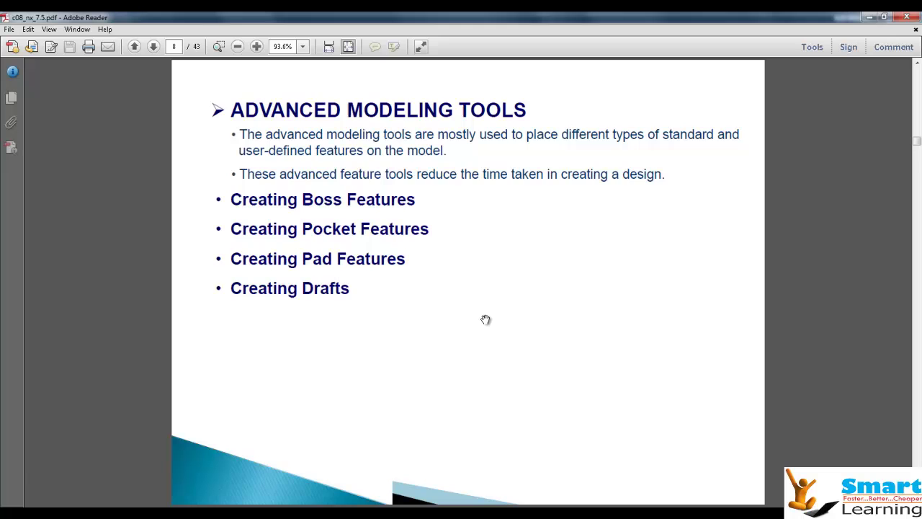
scroll(486, 319, "down", 1)
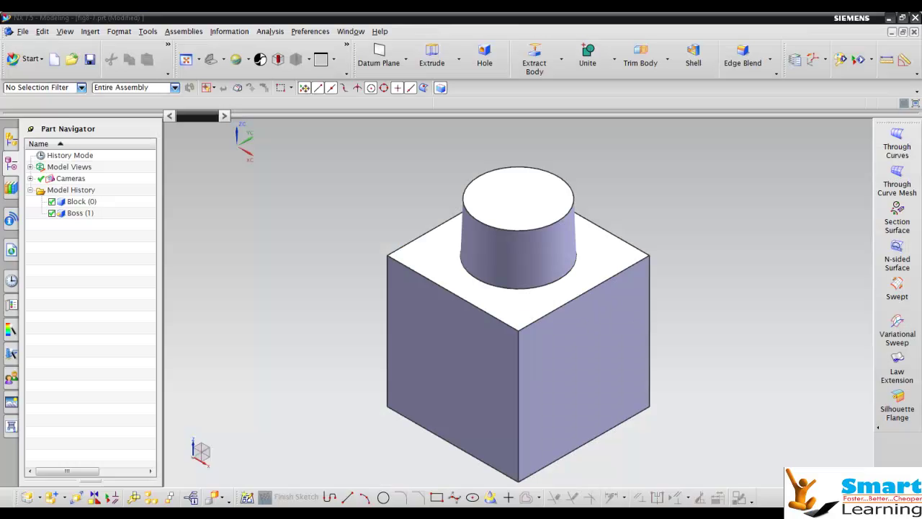
- Switch to NX, clear the selection and start a new Boss from Command Finder
left_click(144, 503)
left_click(473, 220)
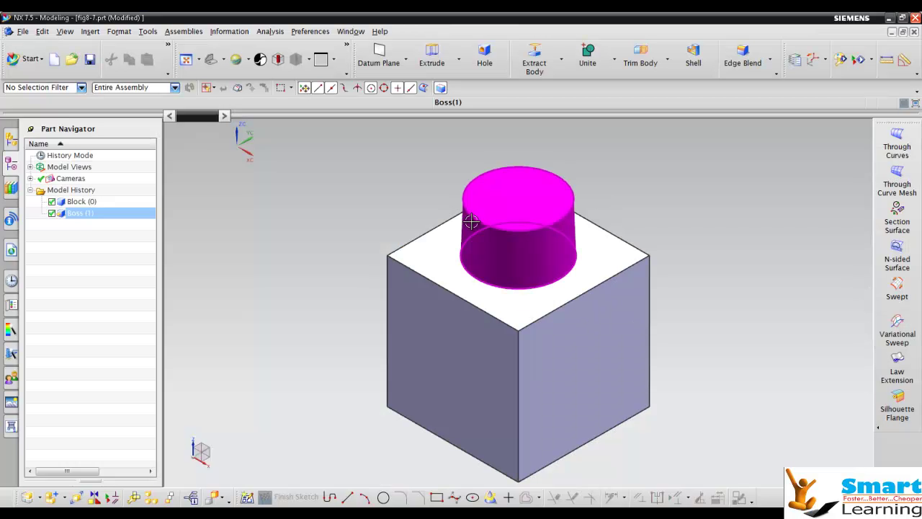
key("Escape")
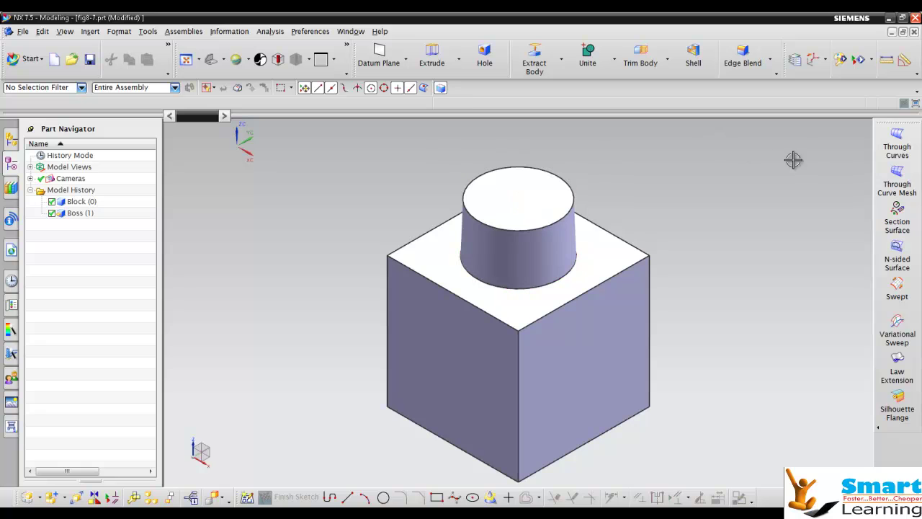
left_click(918, 62)
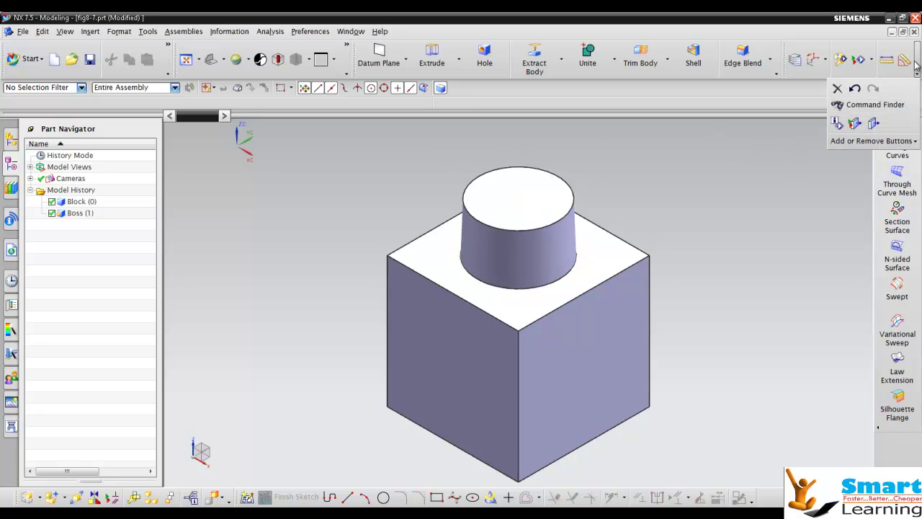
left_click(876, 106)
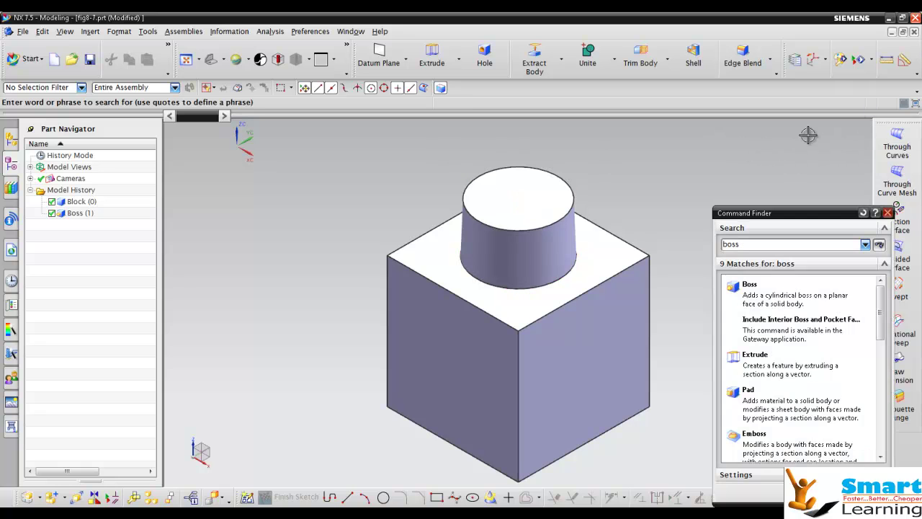
left_click(748, 244)
left_click(750, 284)
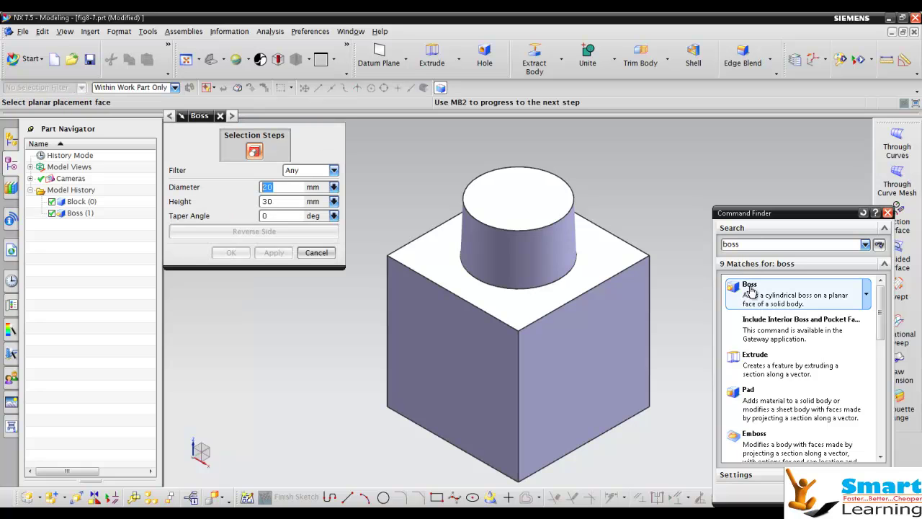
- Enter boss Diameter 30 mm, Height 50 mm and Taper Angle 5 deg
scroll(621, 193, "down", 2)
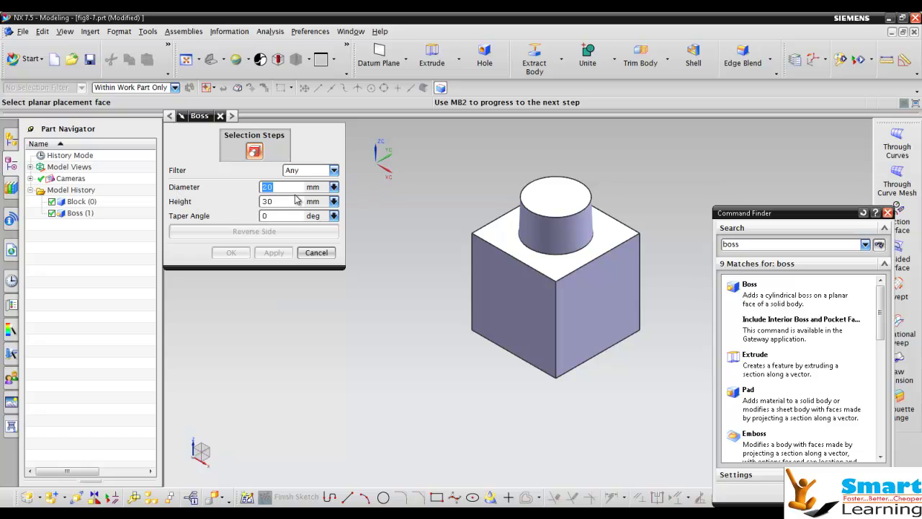
type("30")
key("Tab")
type("50")
key("Tab")
type("5")
- Place the tapered boss on the block's right face and accept its settings
left_click(578, 310)
scroll(628, 344, "up", 3)
scroll(654, 324, "down", 2)
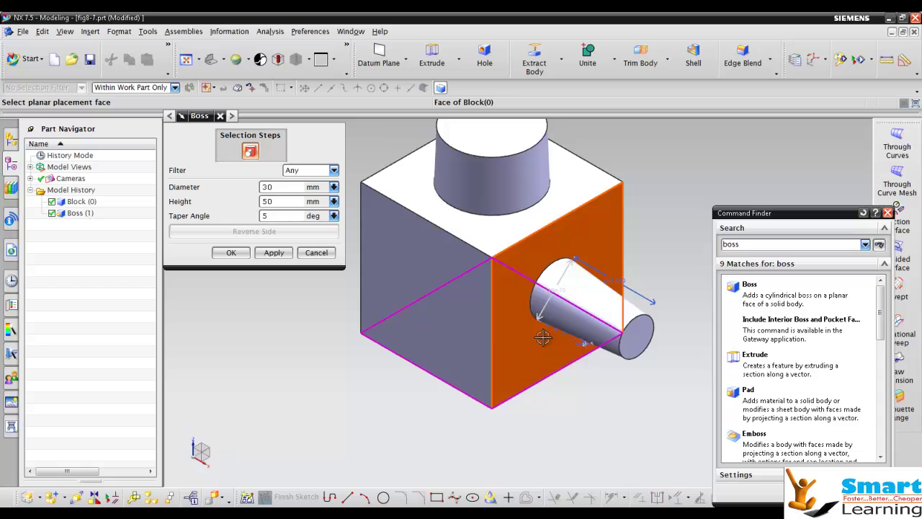
left_click(232, 252)
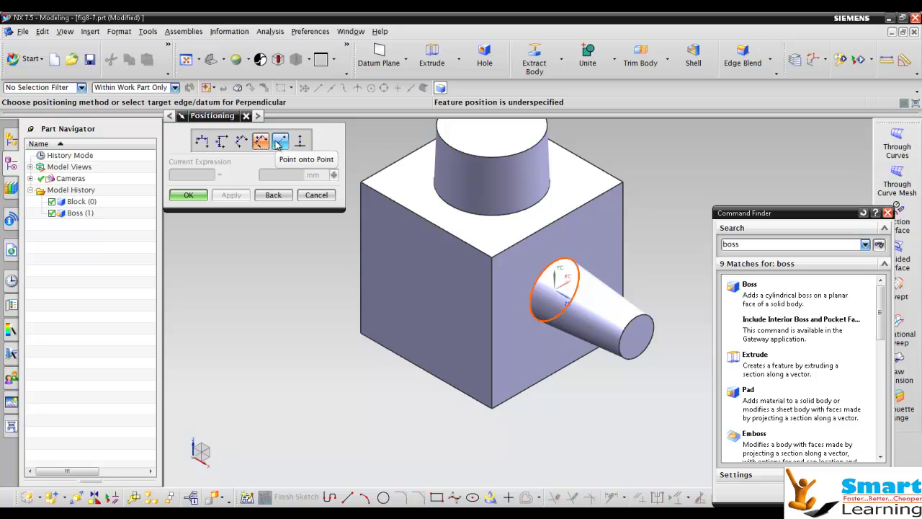
- Add a 50 mm horizontal positioning dimension measured from the block's bottom edge
left_click(204, 142)
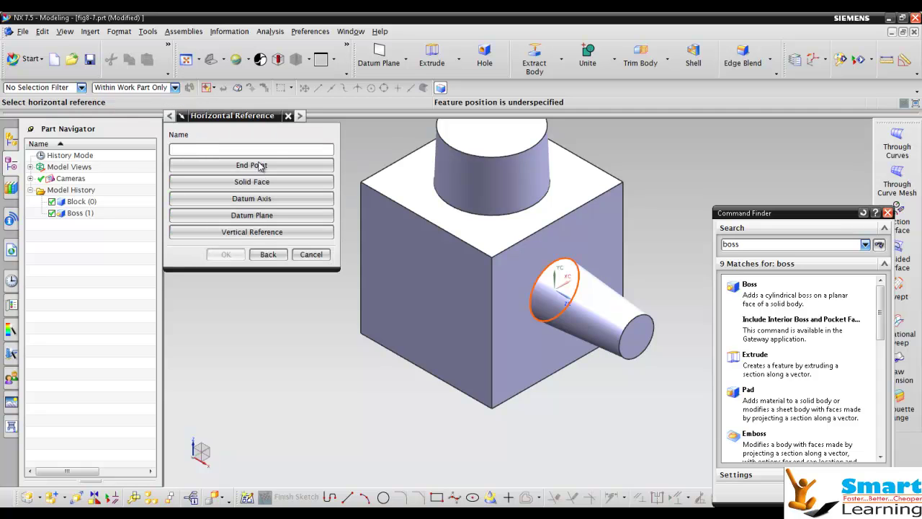
left_click(491, 329)
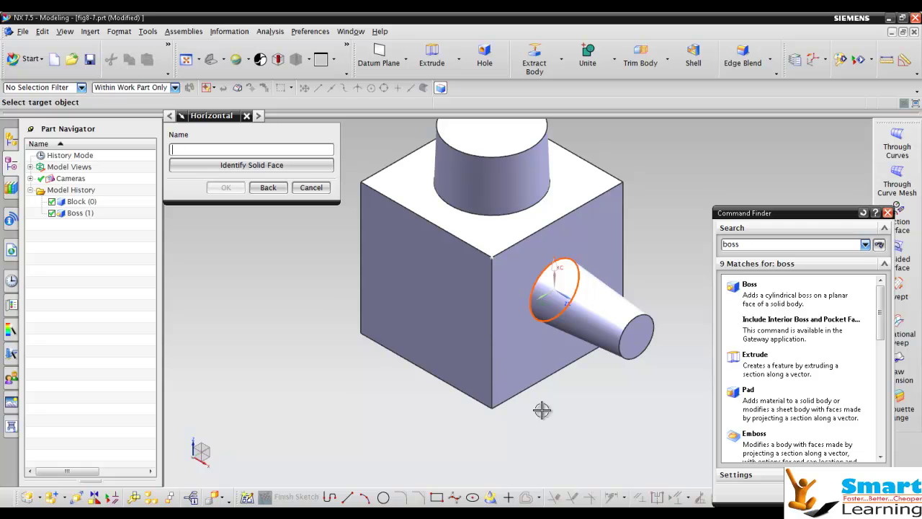
left_click(555, 372)
middle_click_drag(578, 420, 529, 382)
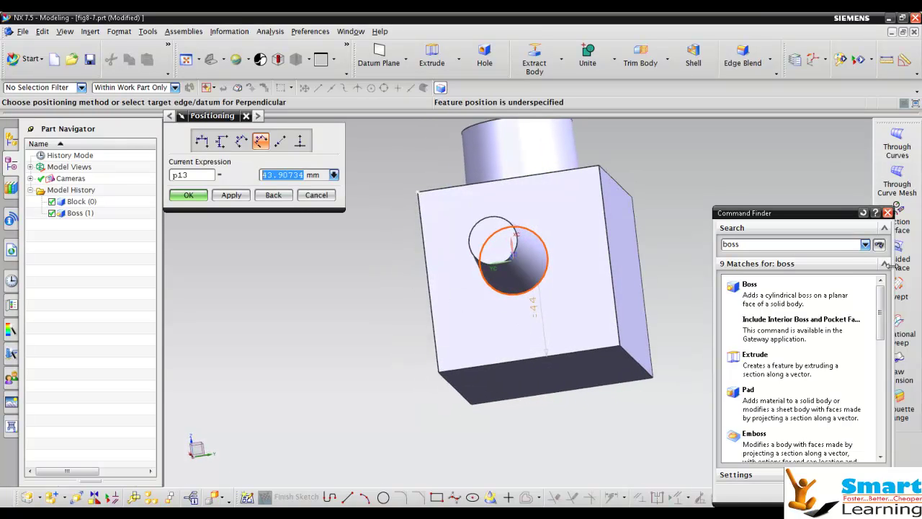
type("50")
key("Return")
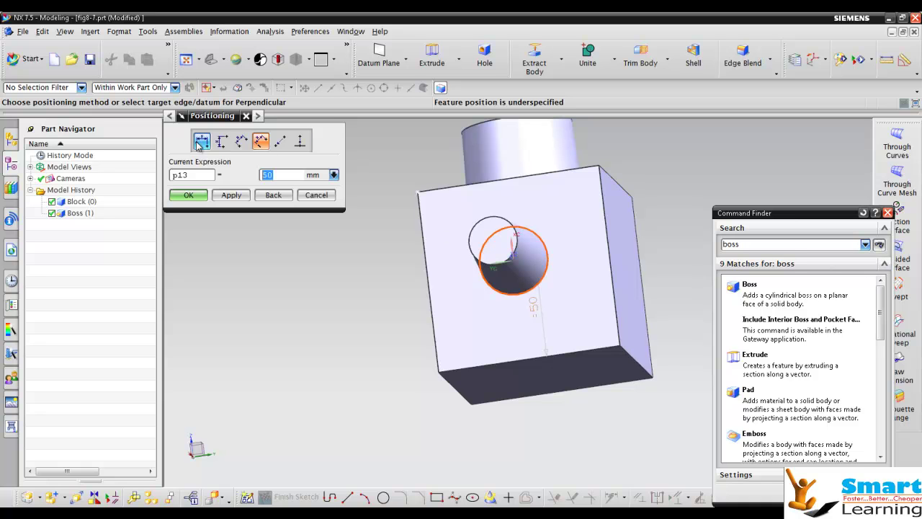
- Add a 25 mm vertical dimension from the block's side edge and create the boss
left_click(222, 142)
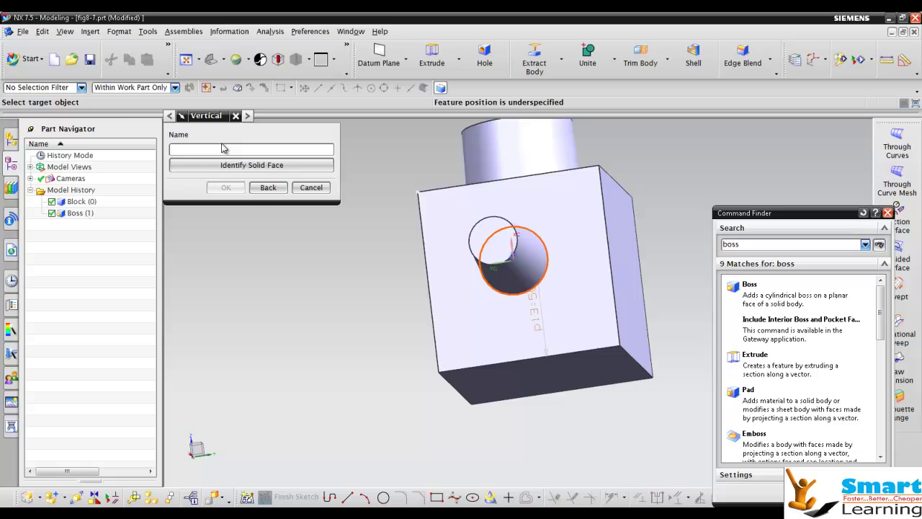
middle_click_drag(426, 305, 456, 298)
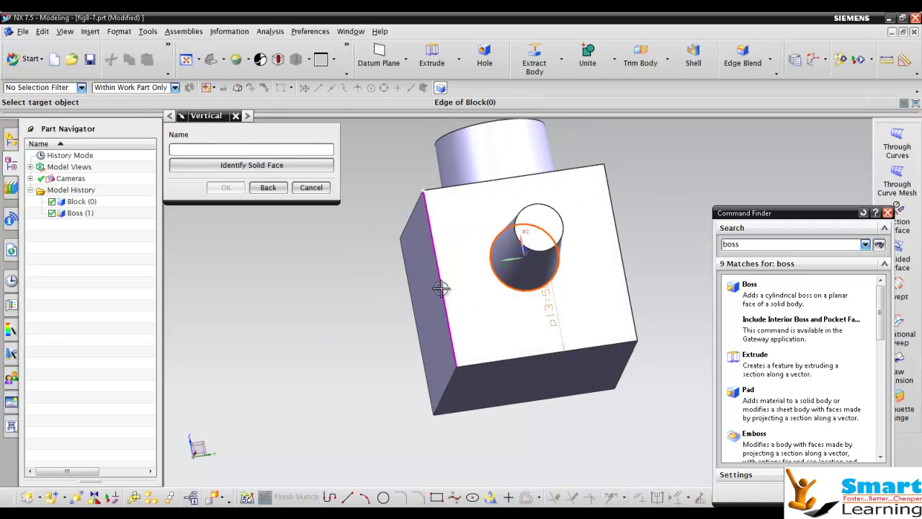
left_click(441, 288)
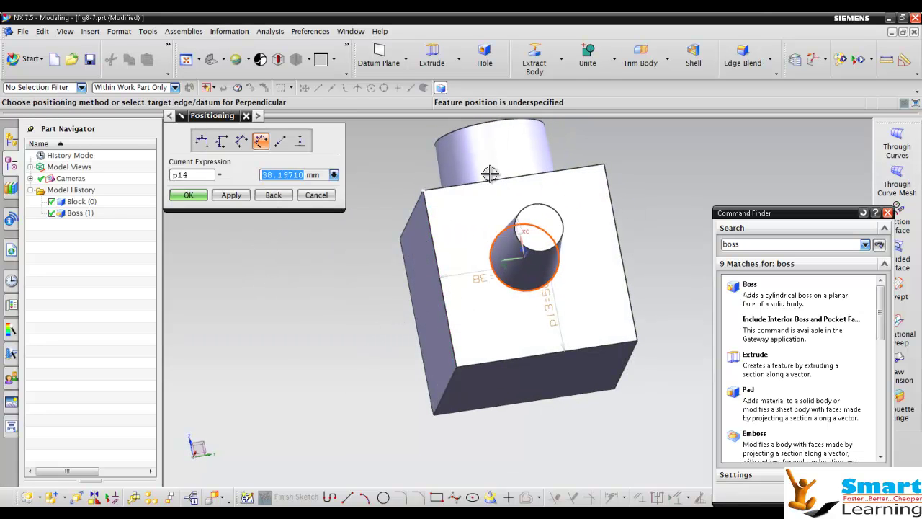
type("25")
key("Return")
left_click(191, 196)
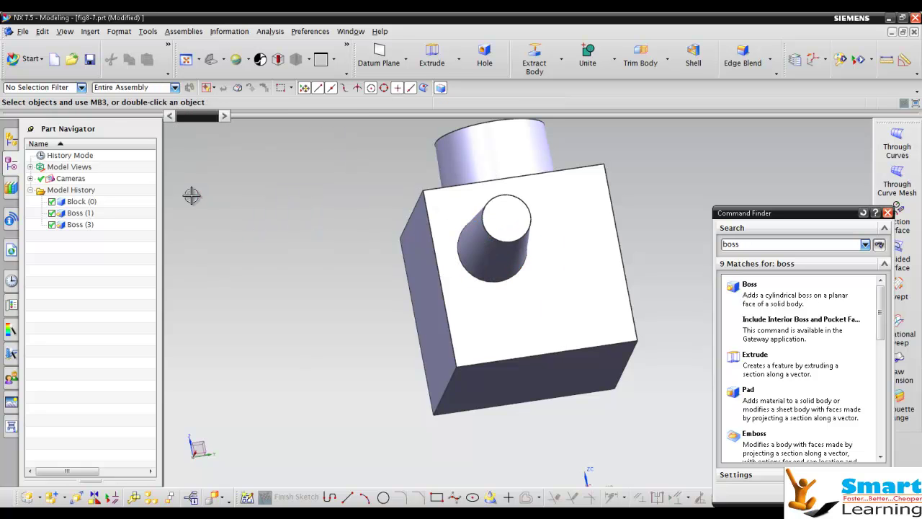
- View the block with both bosses and close the Command Finder results
middle_click_drag(312, 294, 332, 315)
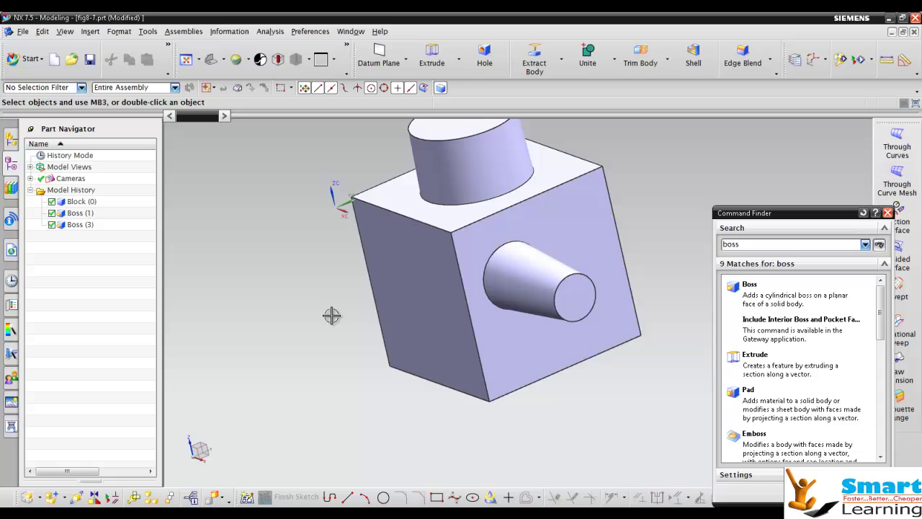
scroll(334, 314, "down", 1)
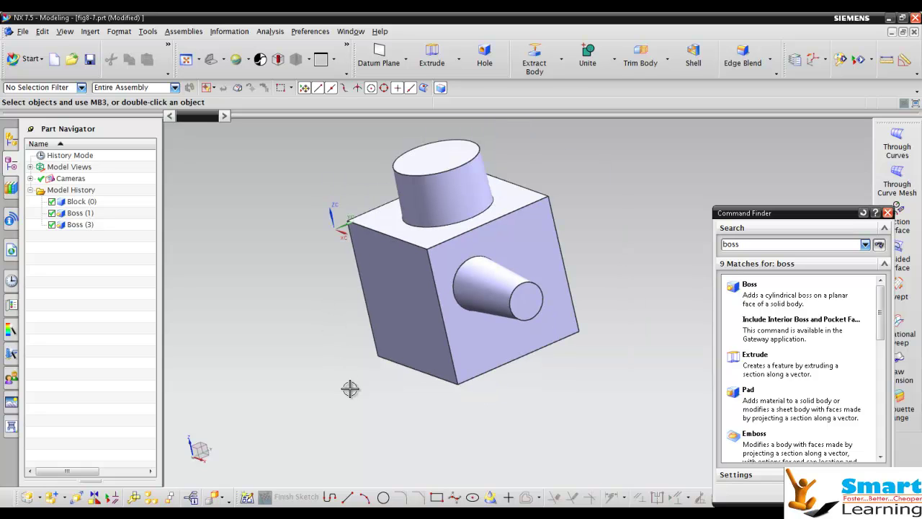
left_click(889, 213)
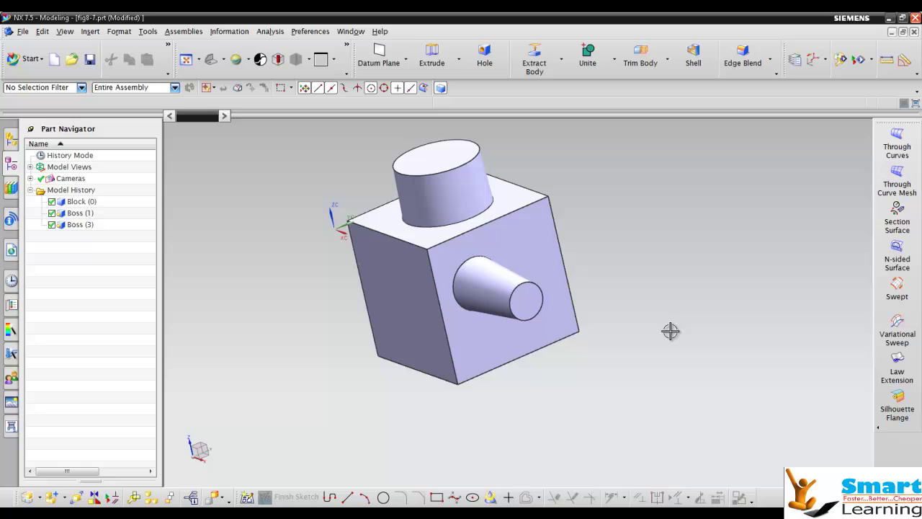
- Open Boss (3) in Reattach and select its horizontal positioning dimension for redefinition
double_click(92, 225)
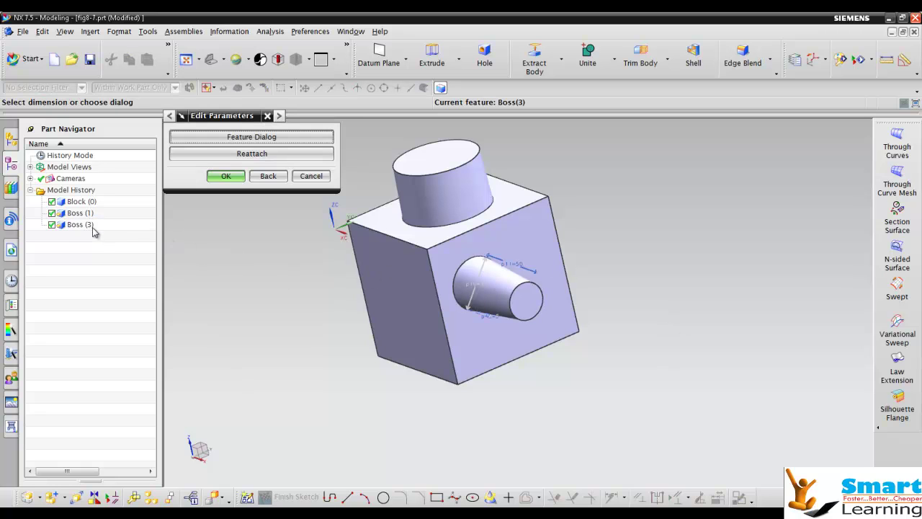
left_click(256, 137)
left_click(216, 186)
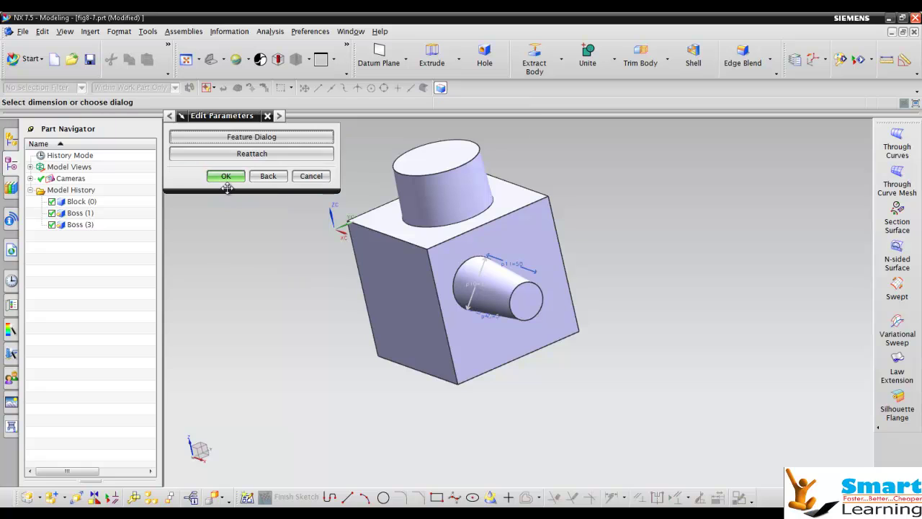
left_click(249, 153)
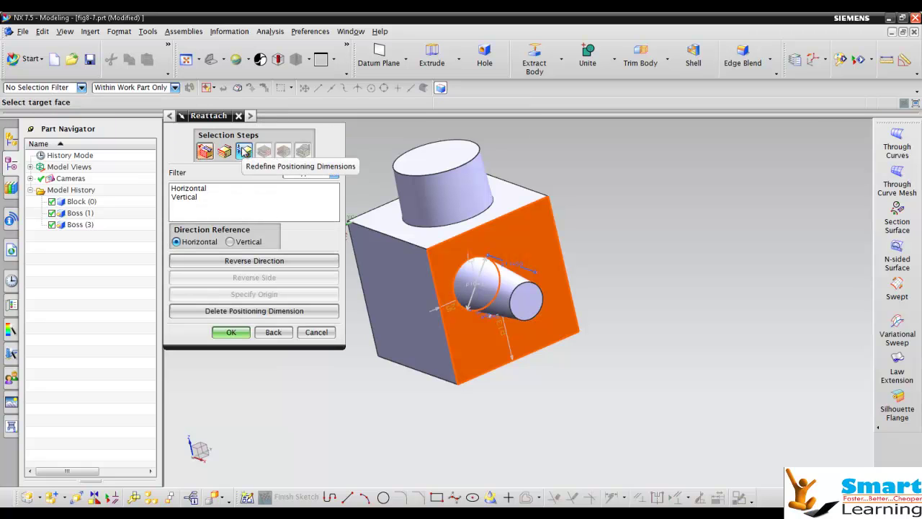
left_click(245, 151)
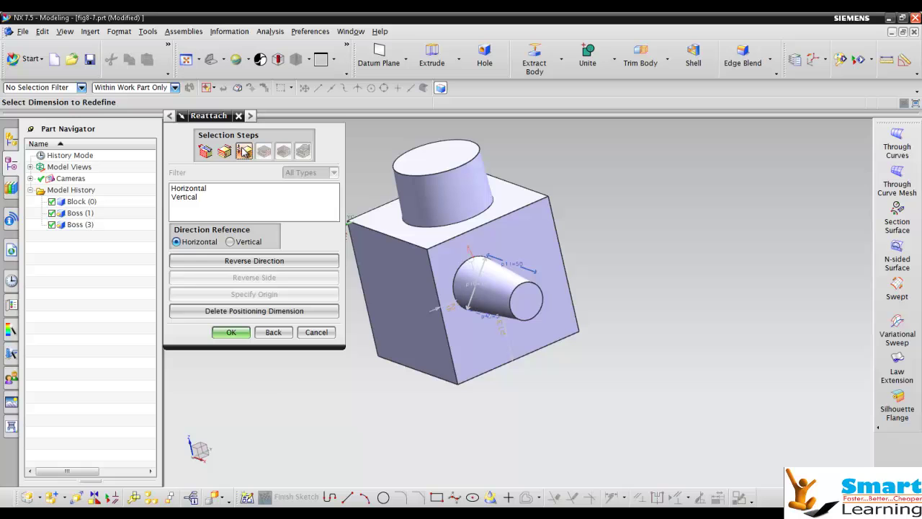
left_click(510, 332)
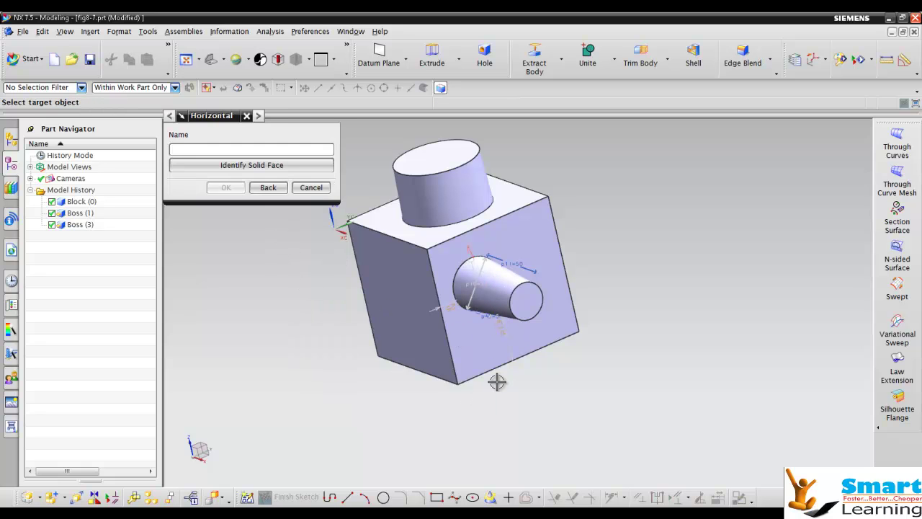
- Pick the block's top front edge as the new target for the horizontal dimension
left_click(484, 226)
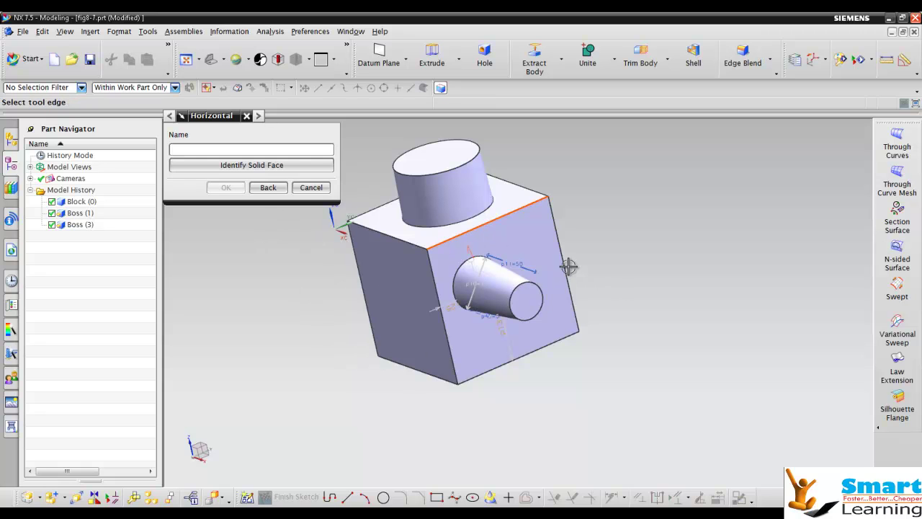
middle_click_drag(410, 279, 418, 281)
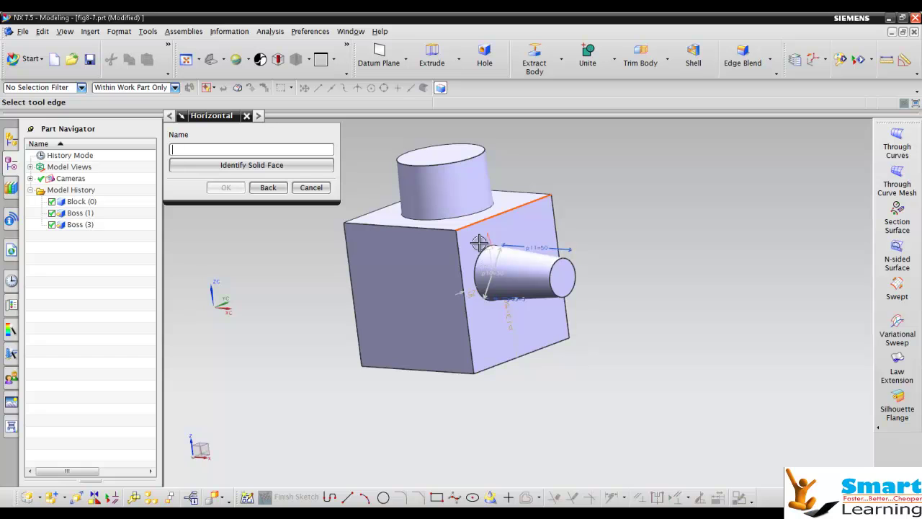
middle_click_drag(534, 281, 518, 255)
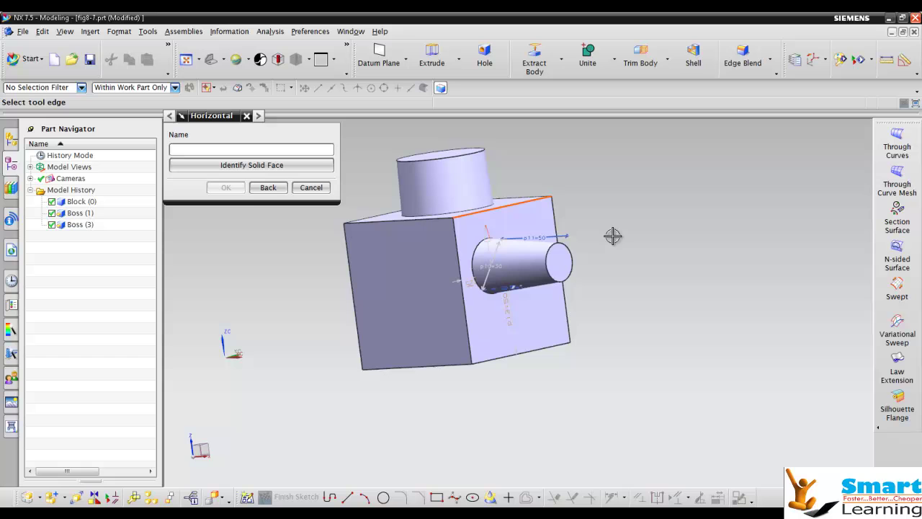
scroll(470, 271, "up", 5)
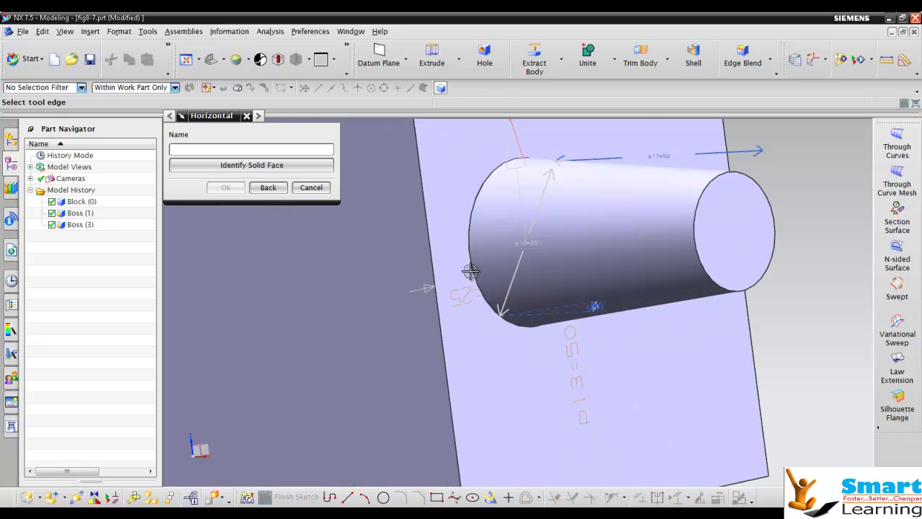
scroll(470, 271, "down", 3)
- Set the selection filter to Edge, identify the cone boss face, then cancel the redefinition
left_click(59, 87)
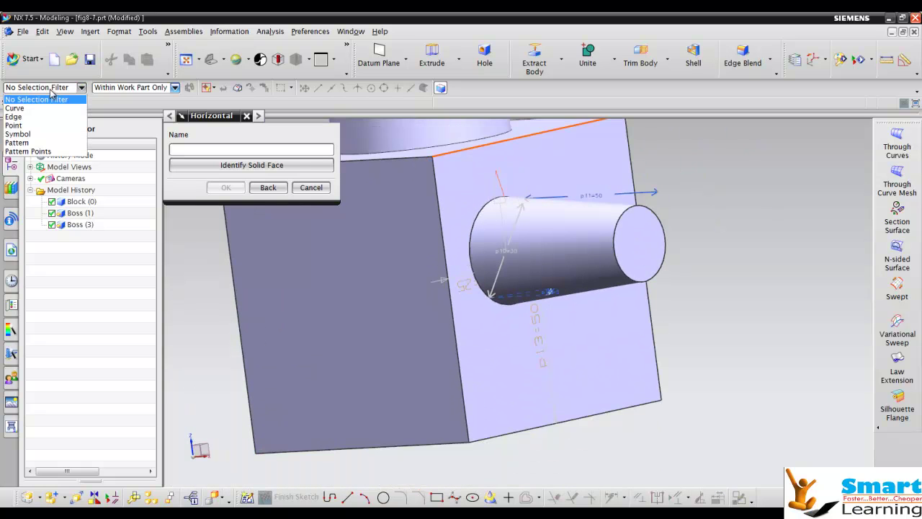
left_click(38, 119)
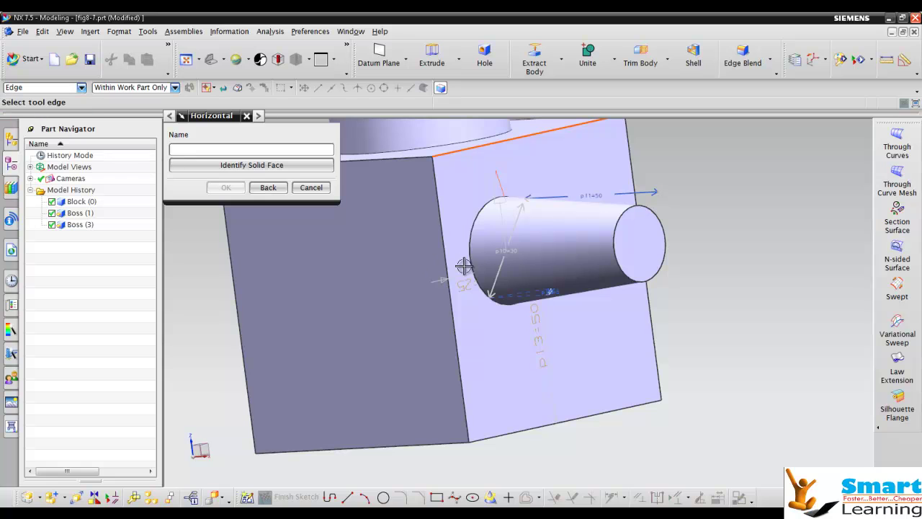
left_click(251, 165)
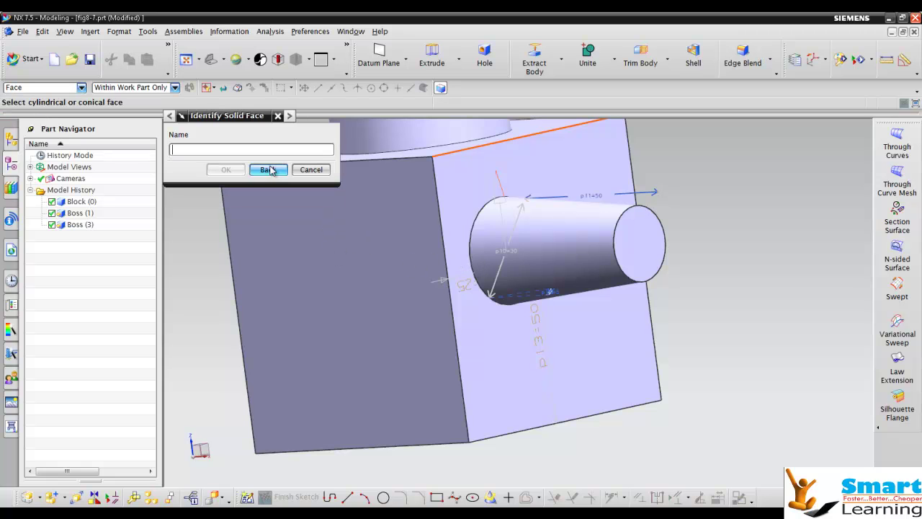
left_click(495, 307)
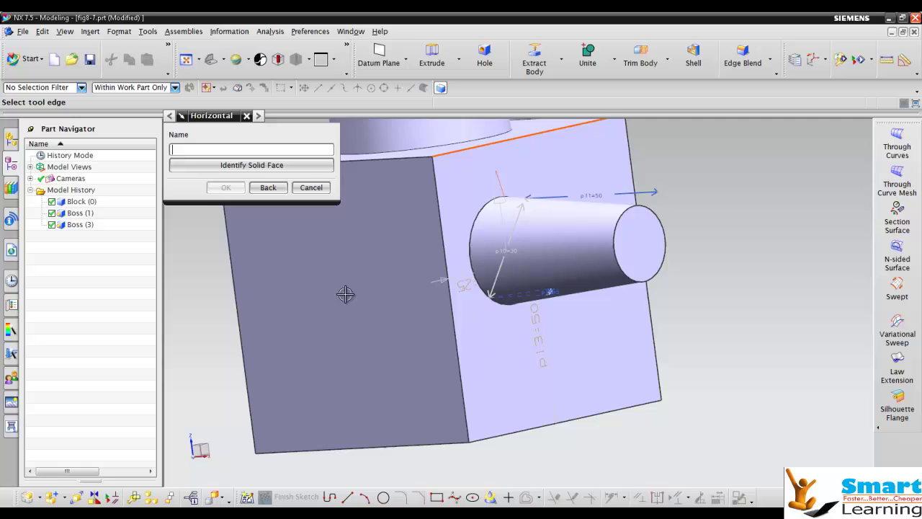
scroll(324, 281, "down", 2)
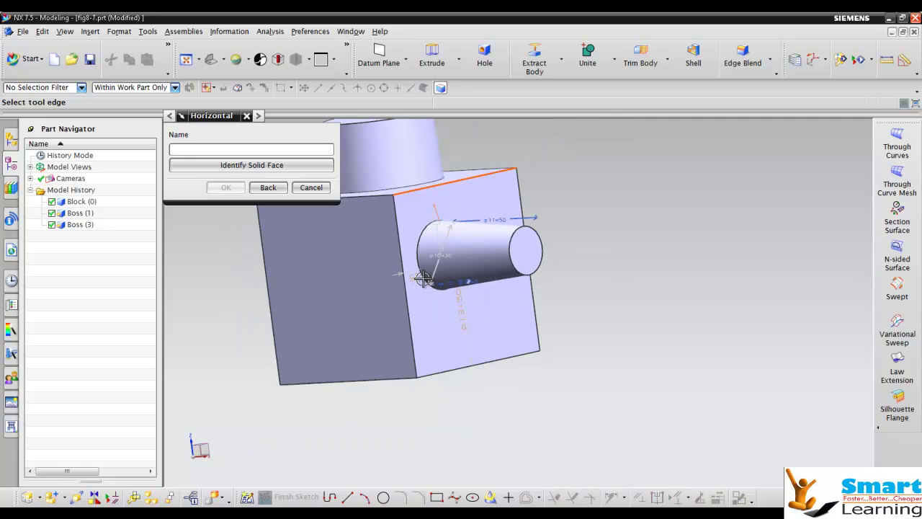
middle_click_drag(412, 273, 424, 302)
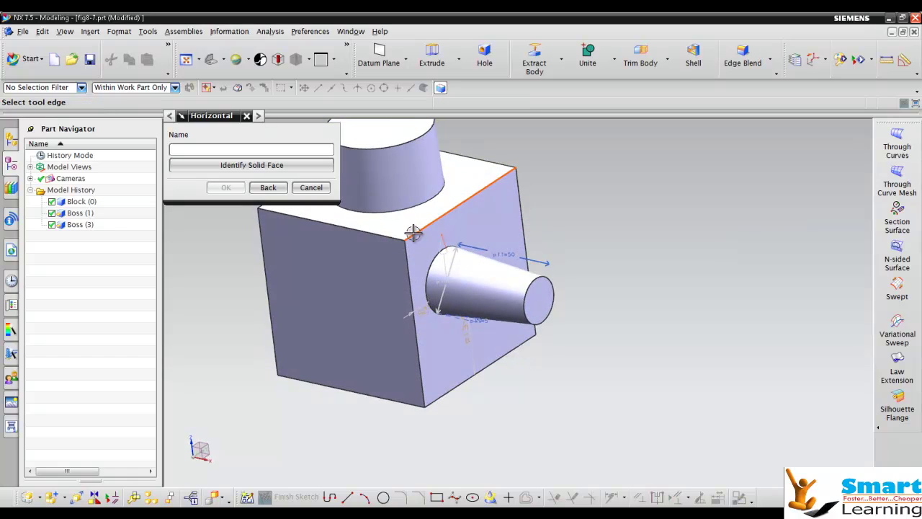
left_click(310, 187)
- Review the Horizontal and Vertical dimensions and return to choosing the target placement face
left_click(203, 190)
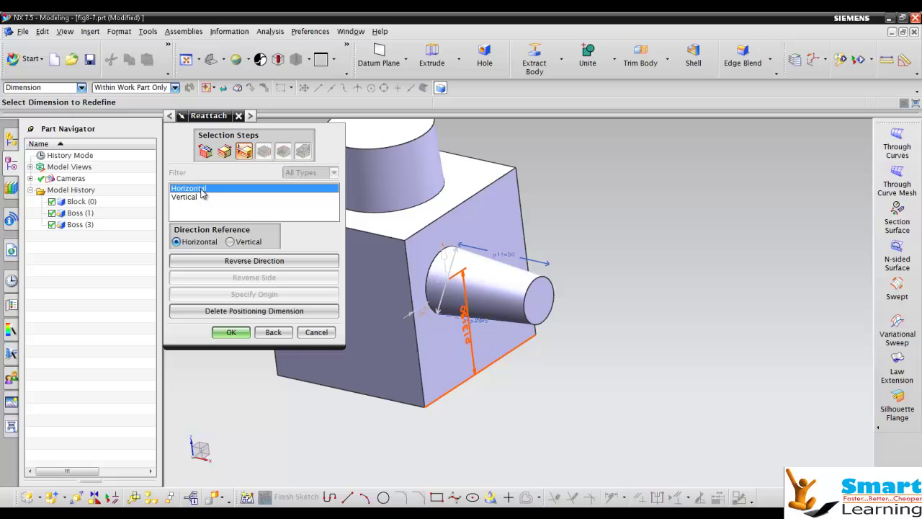
left_click(189, 198)
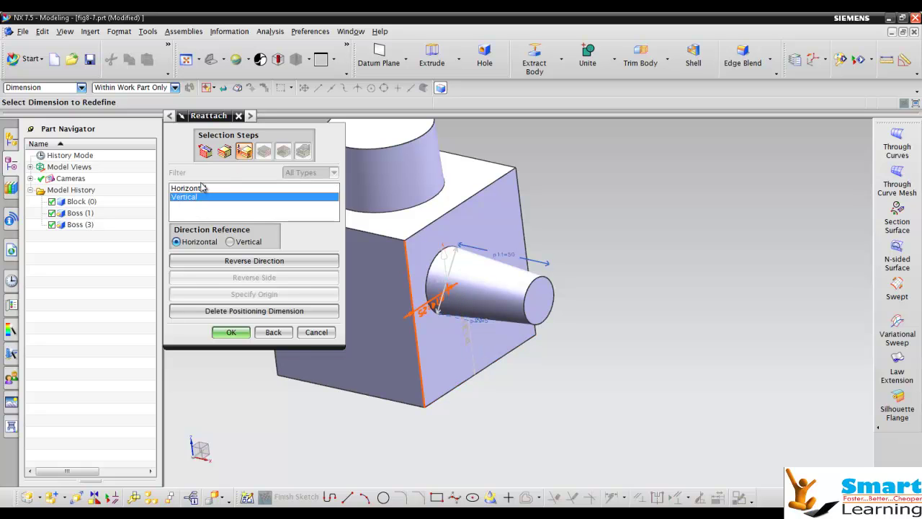
left_click(203, 188)
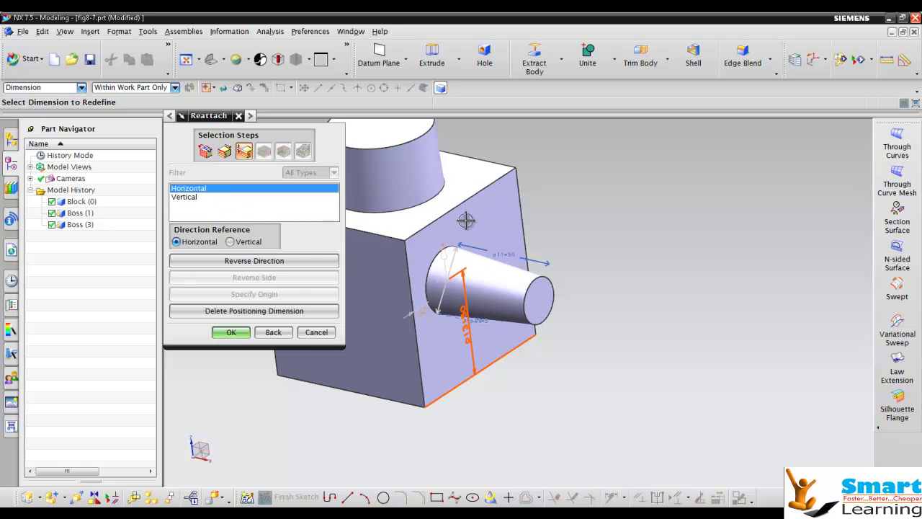
left_click(206, 262)
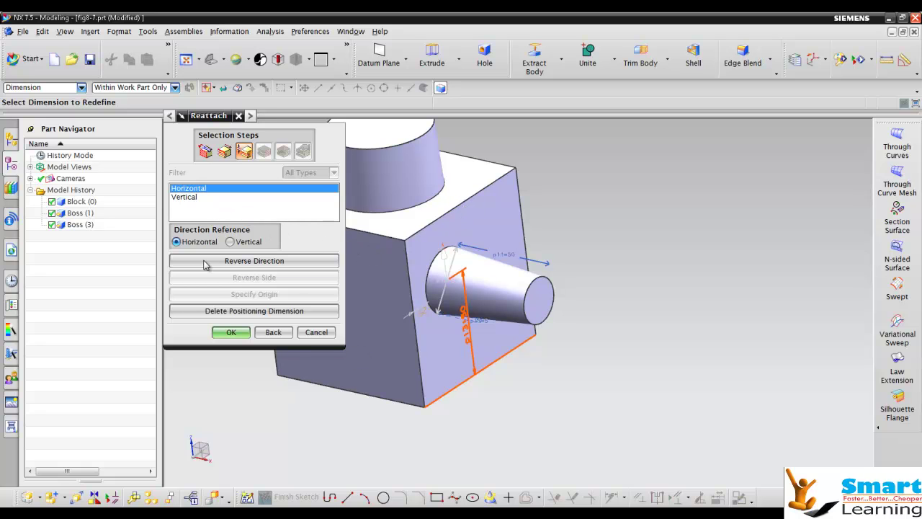
left_click(206, 153)
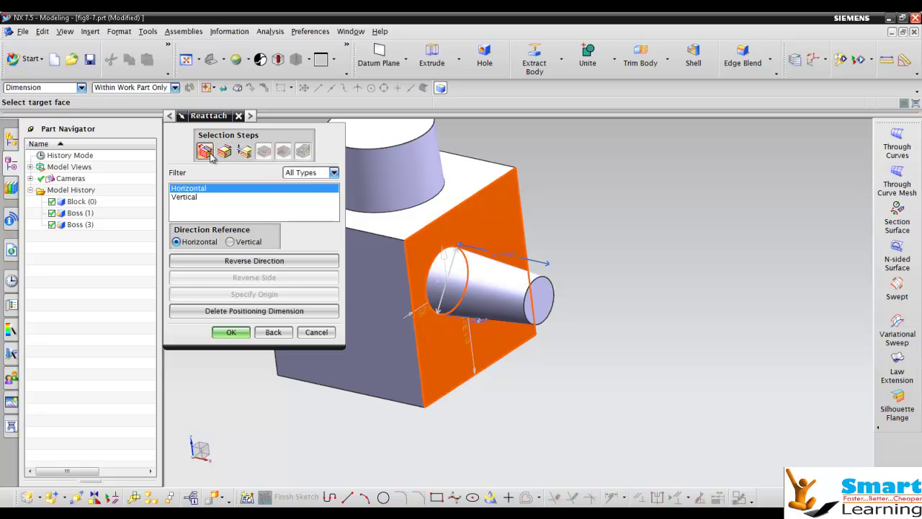
- Set the block's front-left edge as horizontal reference and accept the reattachment
left_click(226, 151)
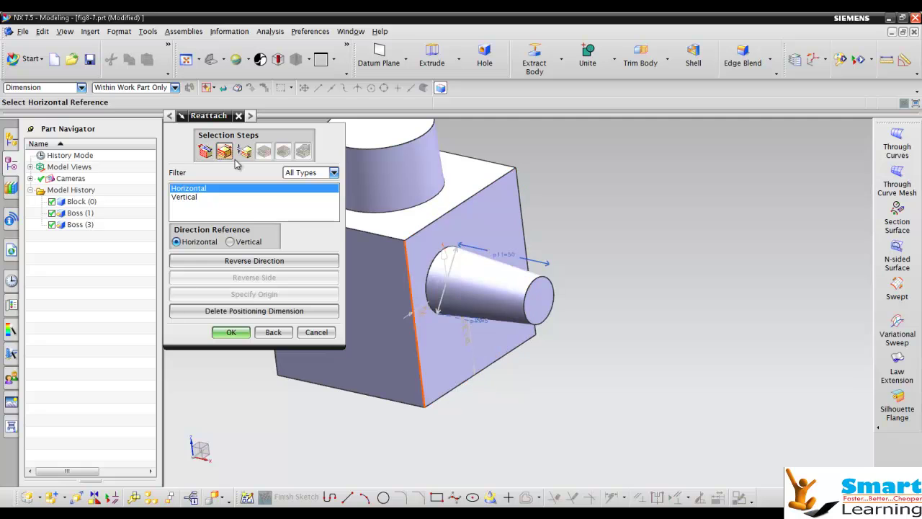
left_click(527, 227)
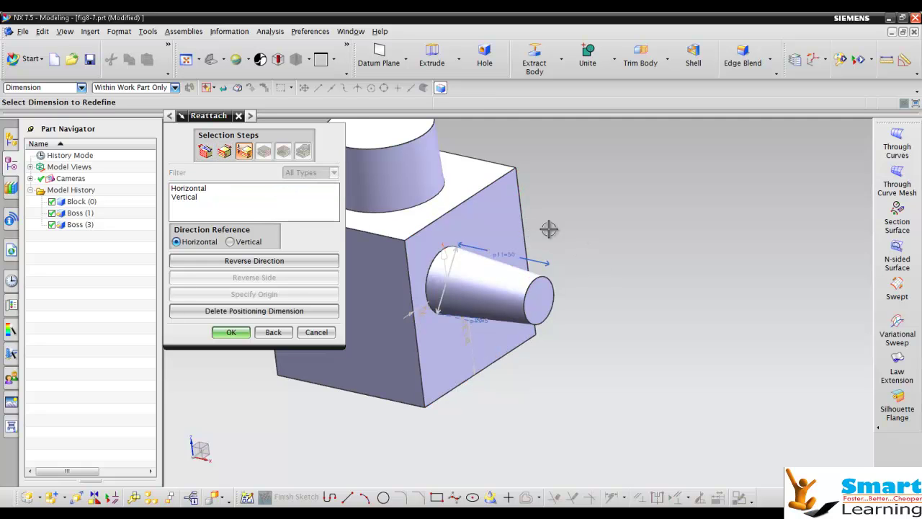
left_click(196, 198)
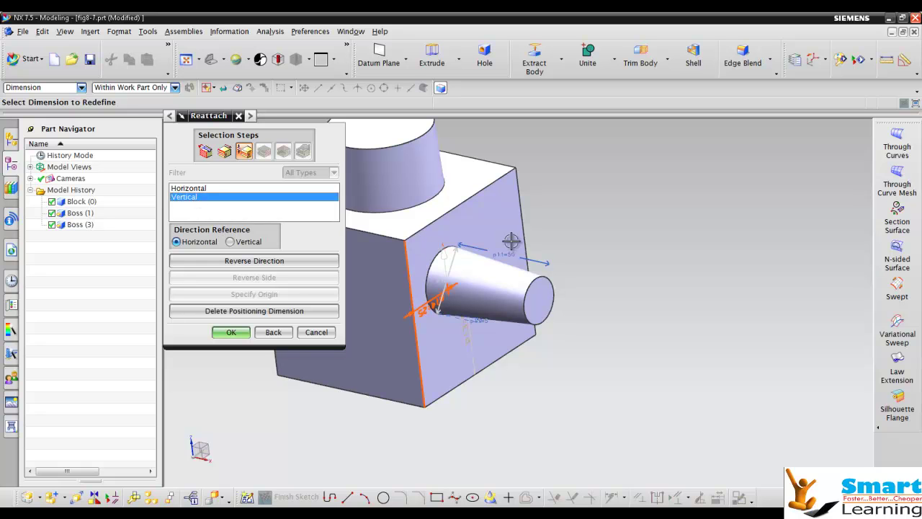
left_click(225, 152)
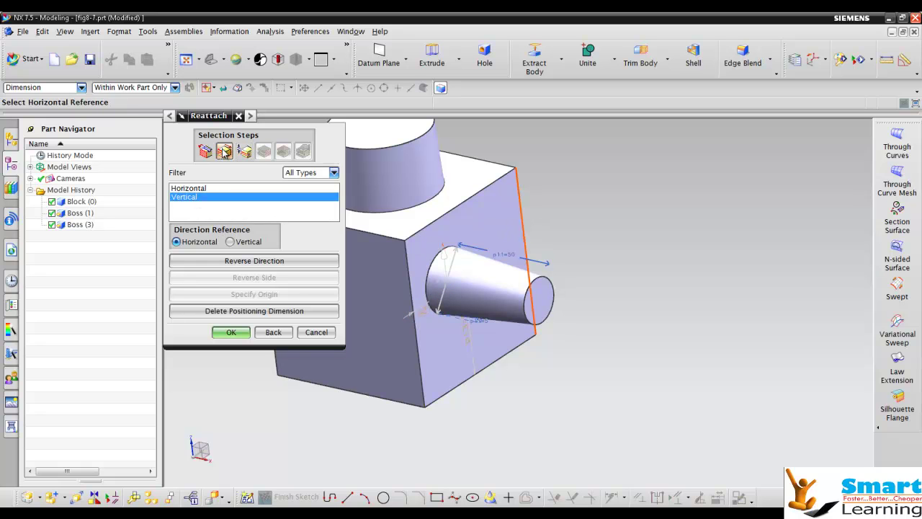
left_click(407, 284)
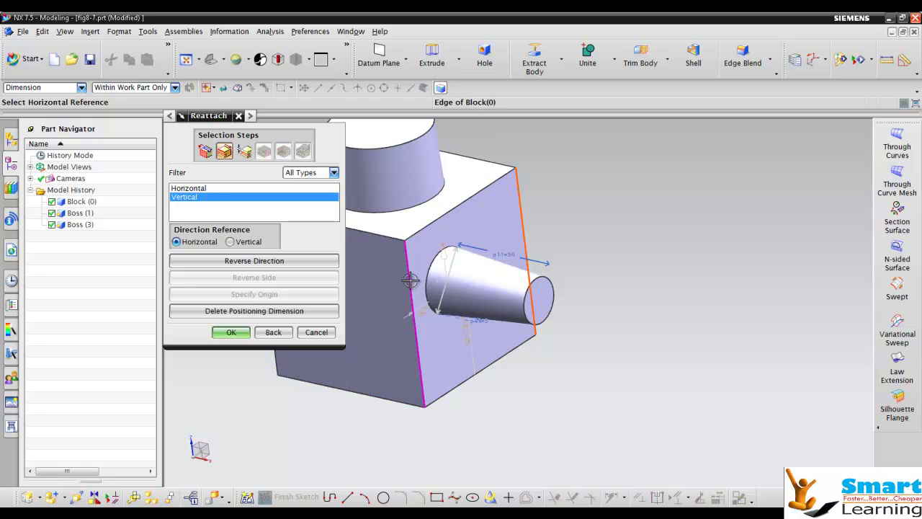
left_click(230, 333)
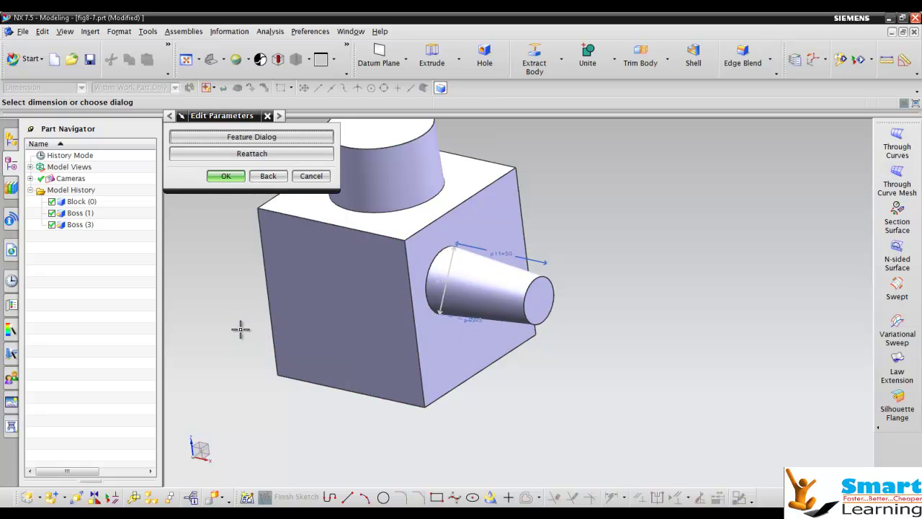
- Commit the boss edit, then reopen Boss (3) for editing via QuickPick on the cone
left_click(227, 175)
middle_click_drag(547, 344, 540, 310)
left_click(422, 214)
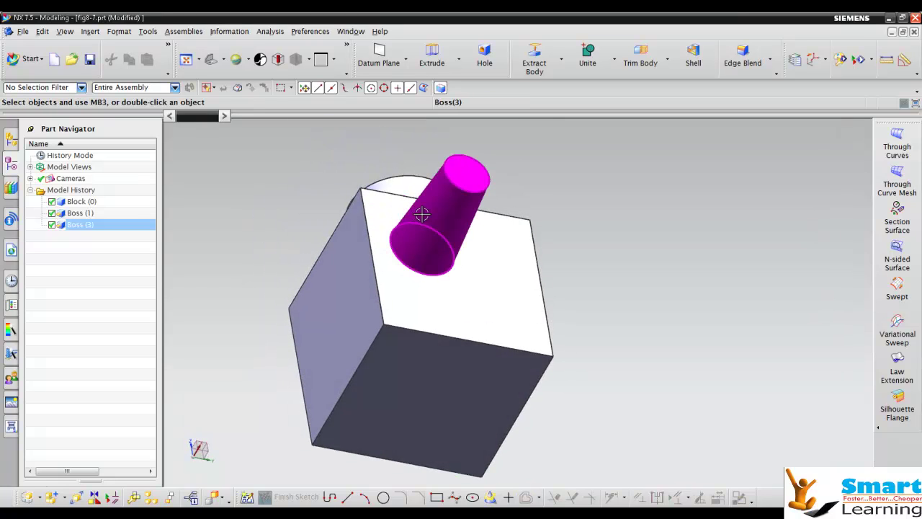
double_click(426, 217)
left_click(479, 214)
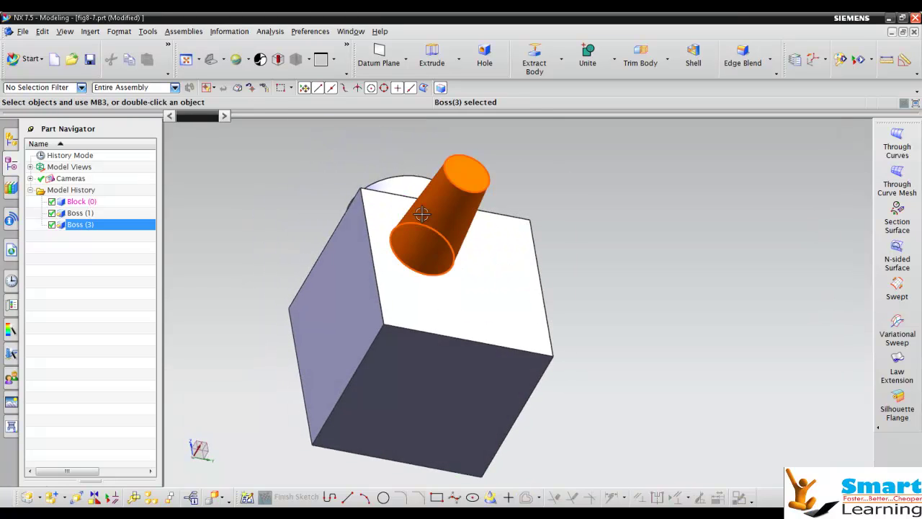
middle_click_drag(435, 281, 435, 226)
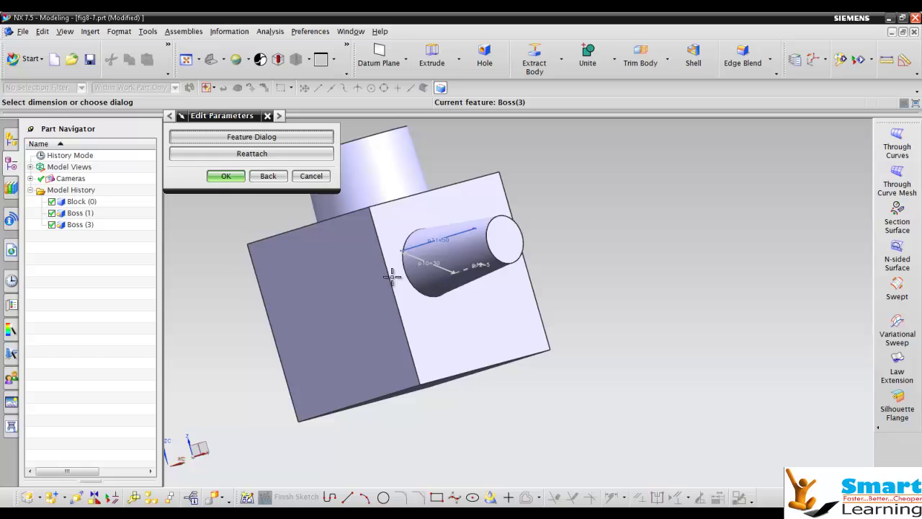
- Begin reattaching the cone boss's vertical dimension to the end point of its arc edge
left_click(262, 154)
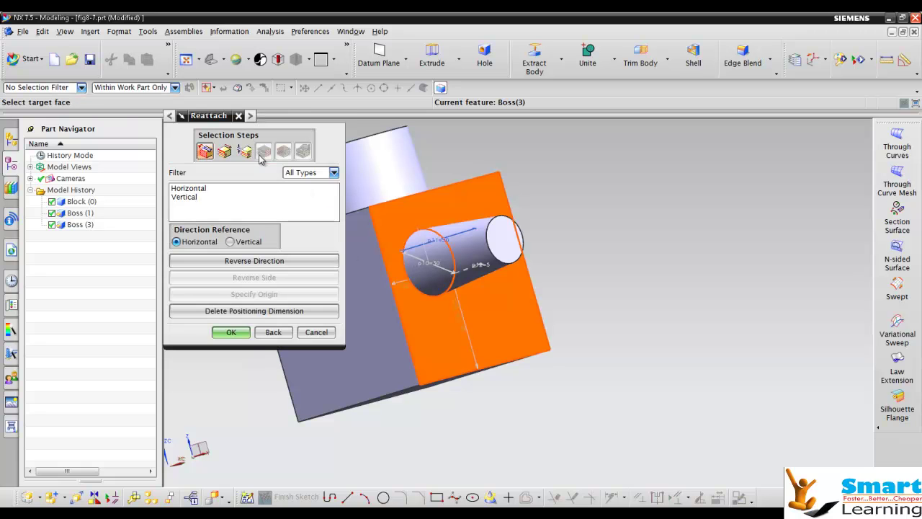
left_click(244, 151)
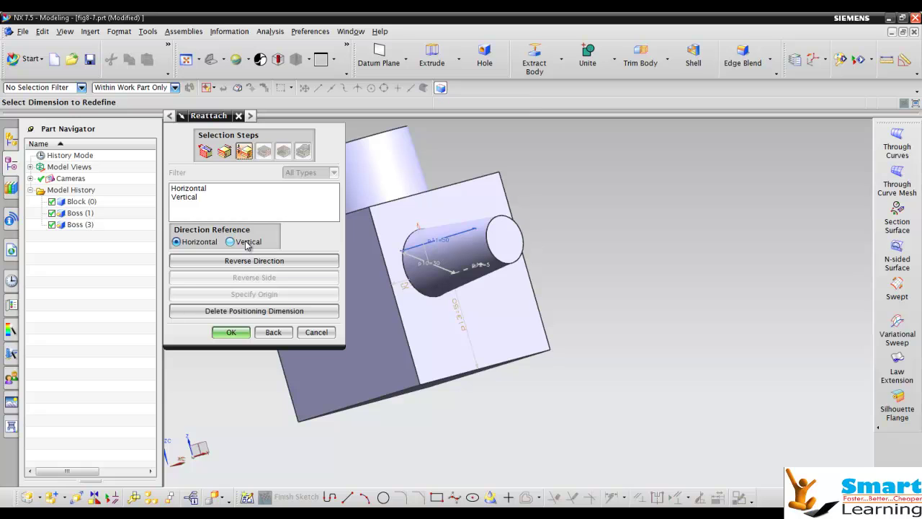
left_click(191, 243)
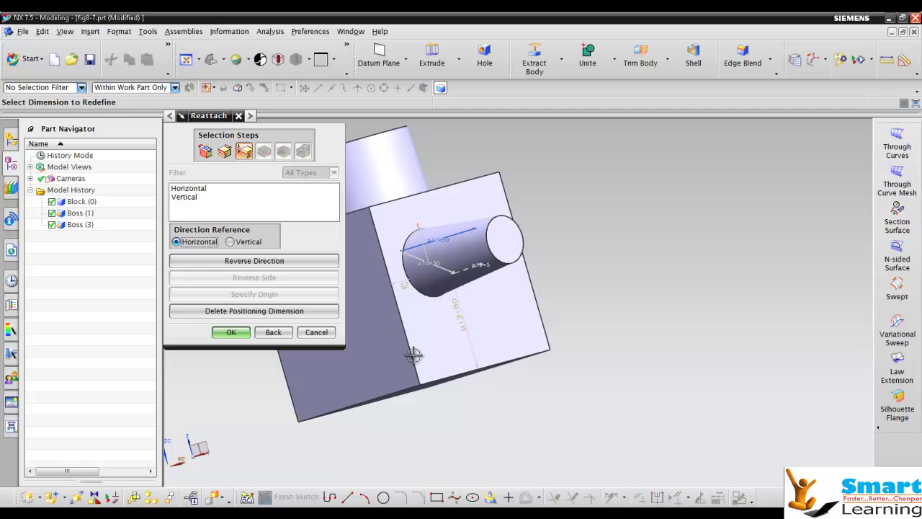
left_click(247, 243)
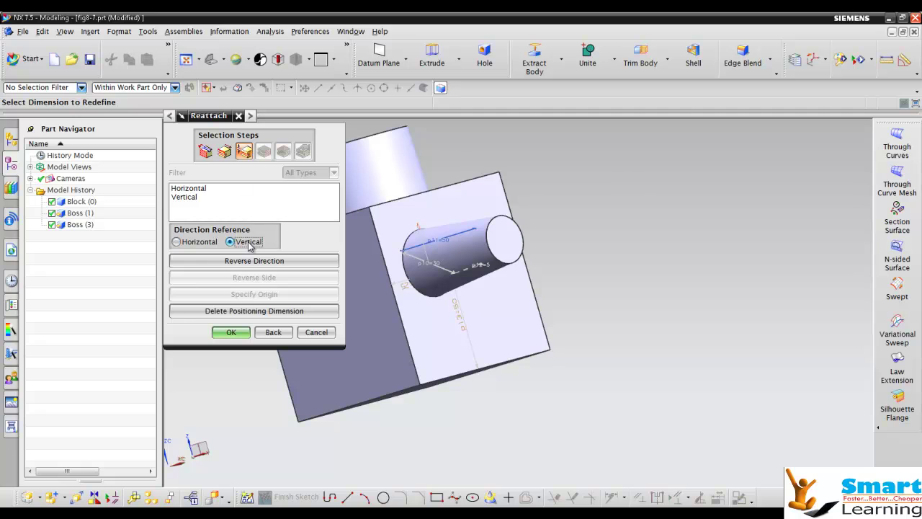
left_click(195, 202)
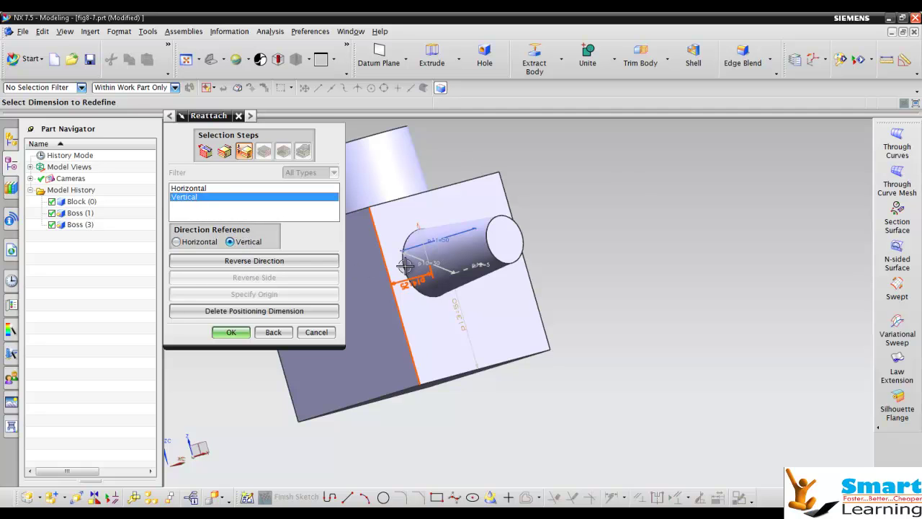
left_click(433, 286)
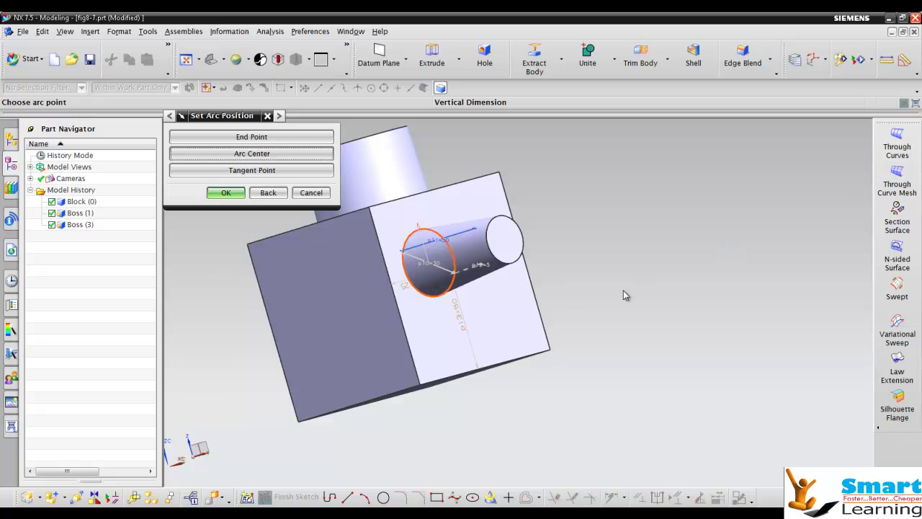
left_click(261, 138)
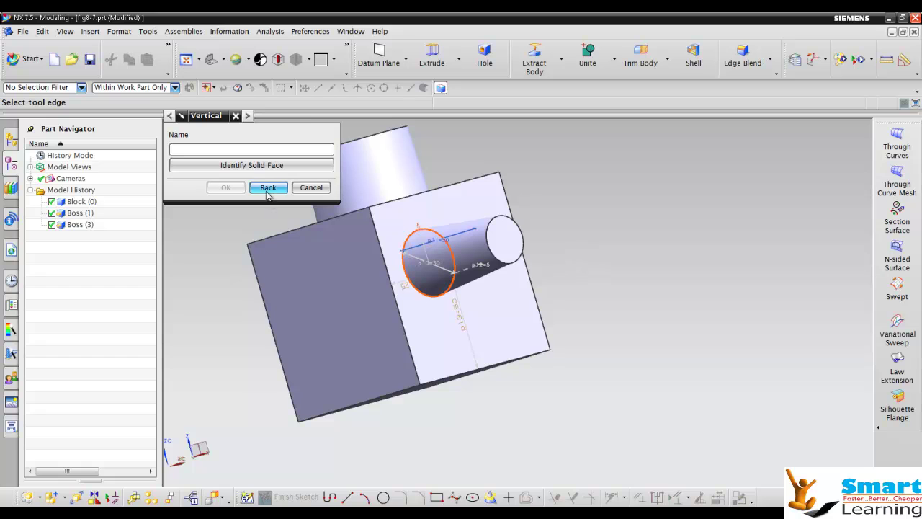
- Try two block faces for the dimension, then back out and cancel the reattach
left_click(256, 168)
left_click(353, 301)
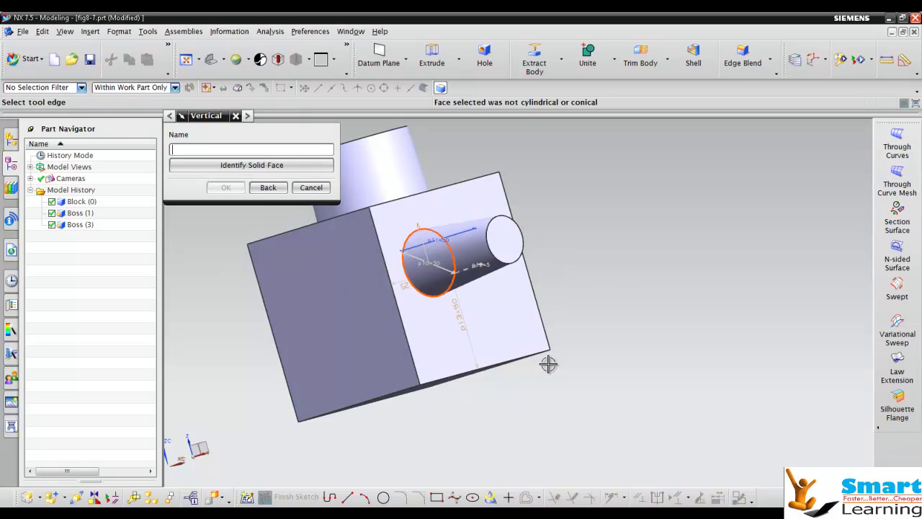
left_click(309, 187)
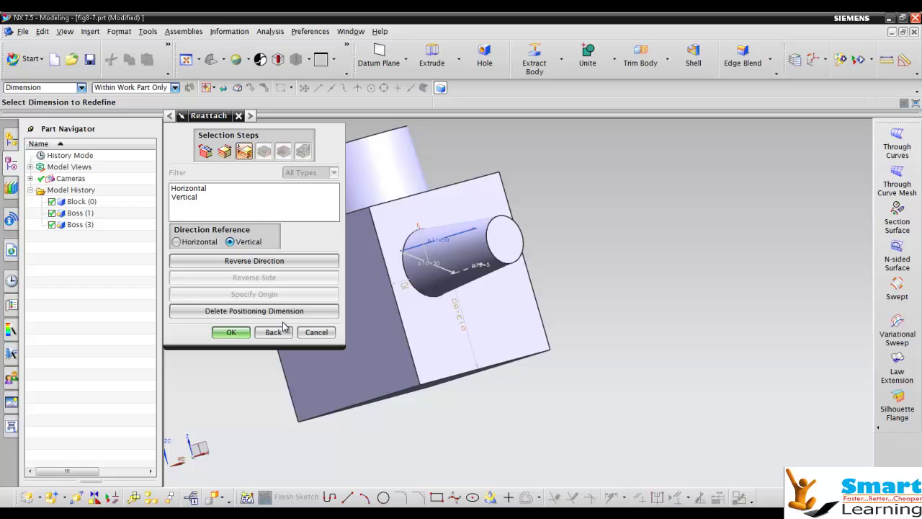
left_click(302, 336)
middle_click_drag(479, 342, 579, 354)
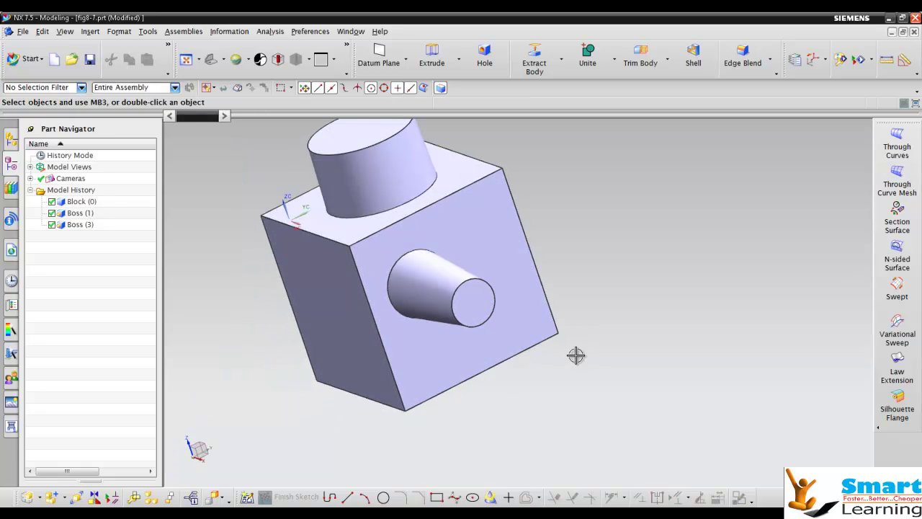
- Deselect the block and begin closing fig8-7.prt
left_click(560, 317)
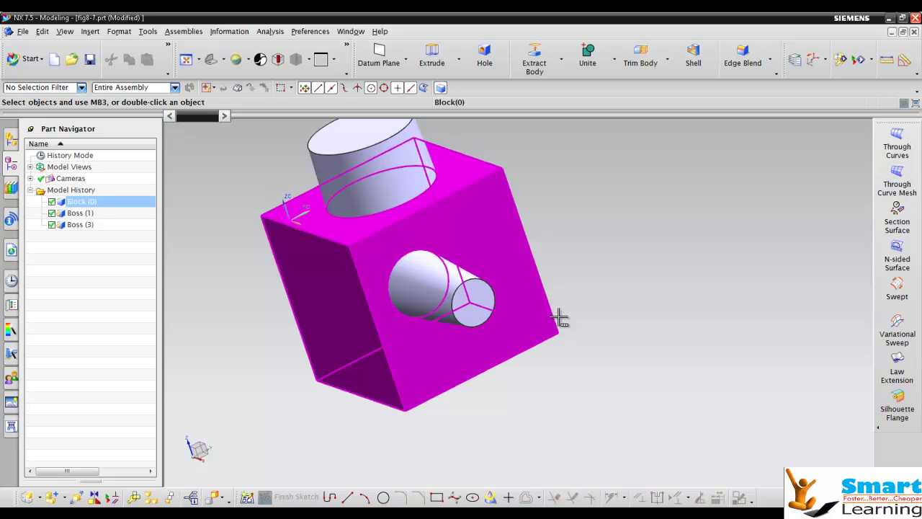
key("Escape")
middle_click_drag(611, 372, 599, 422)
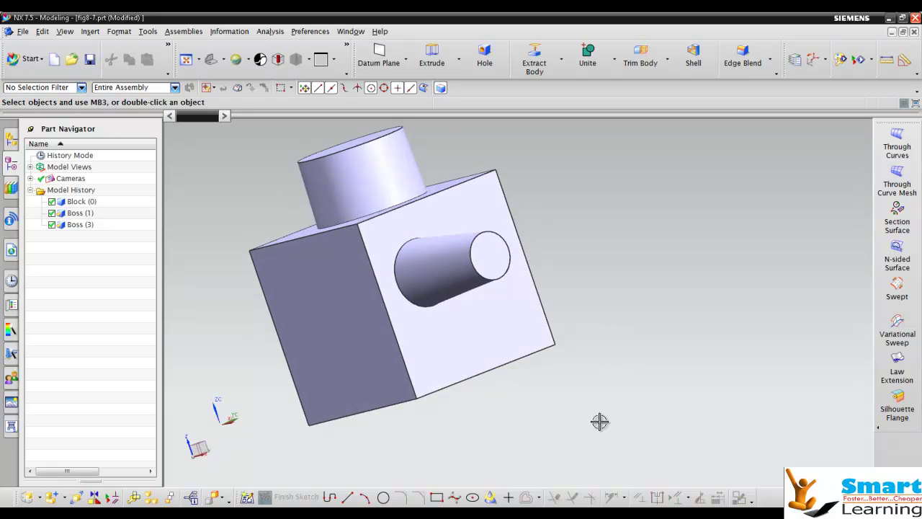
left_click(915, 32)
- Discard fig8-7's changes, scroll the slides to page 14, Creating General Pockets, and return to NX
left_click(464, 285)
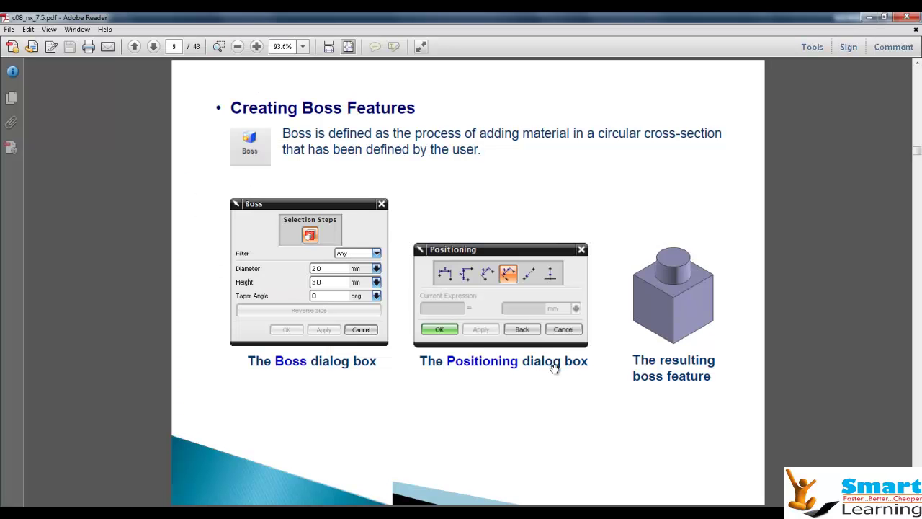
scroll(554, 368, "down", 2)
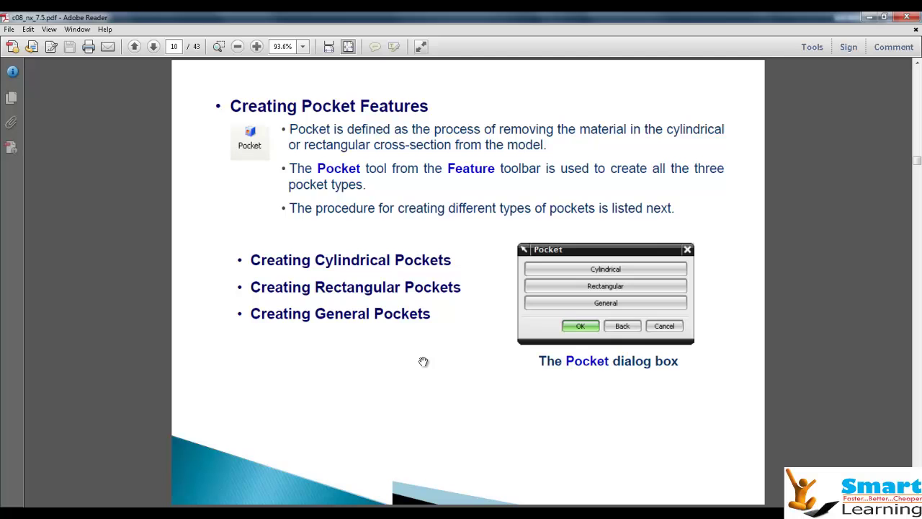
scroll(397, 265, "down", 2)
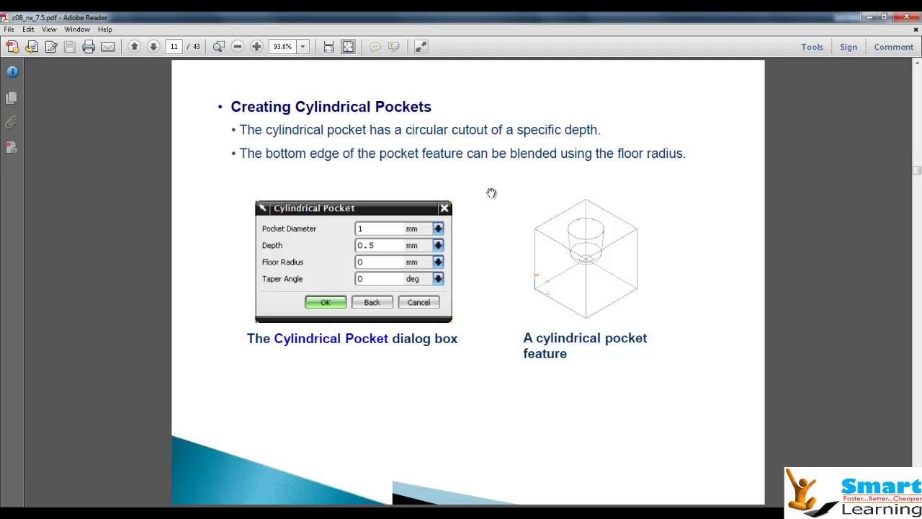
scroll(491, 193, "down", 2)
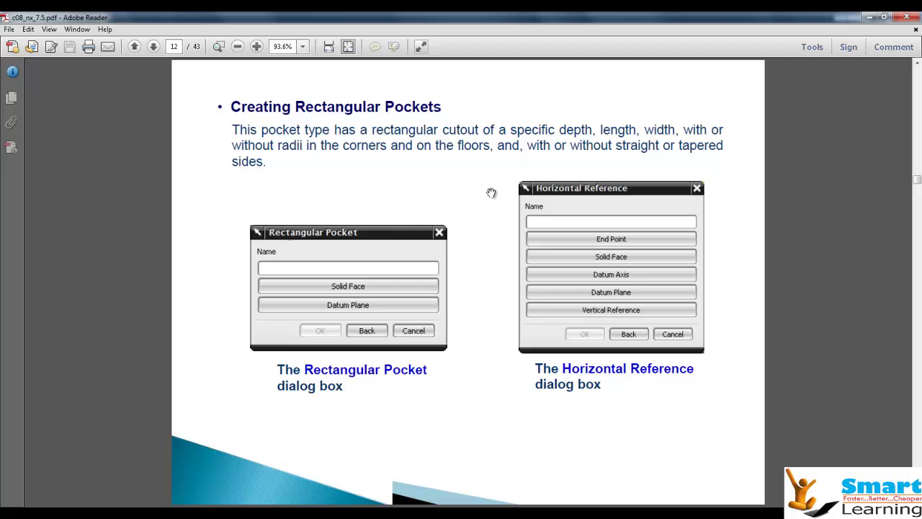
scroll(490, 193, "down", 2)
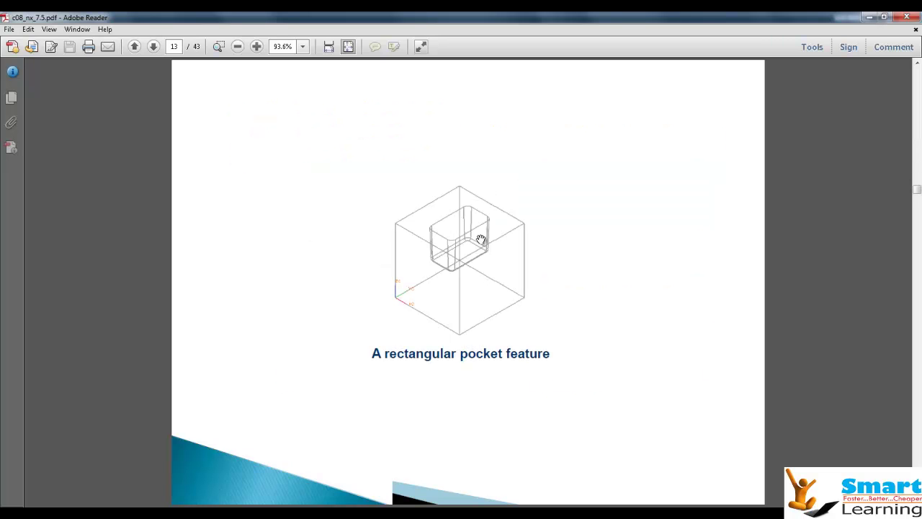
scroll(572, 257, "down", 2)
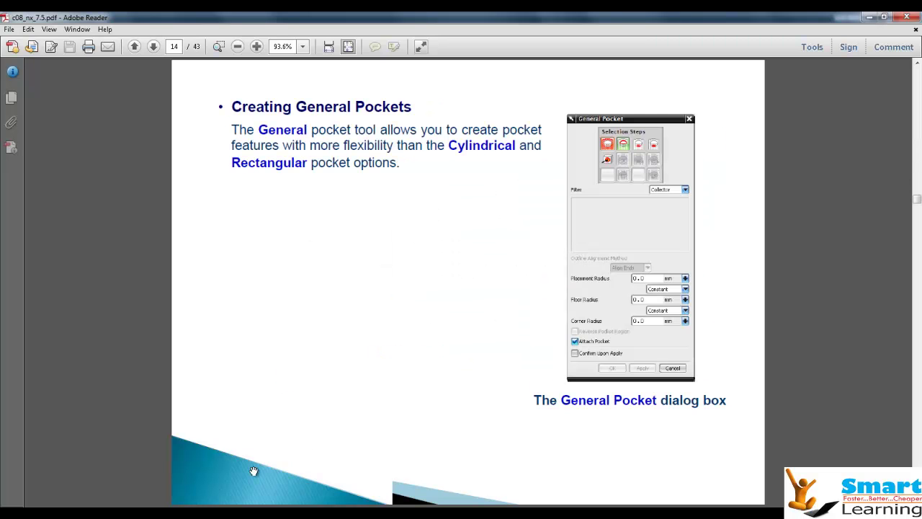
left_click(182, 503)
left_click(73, 56)
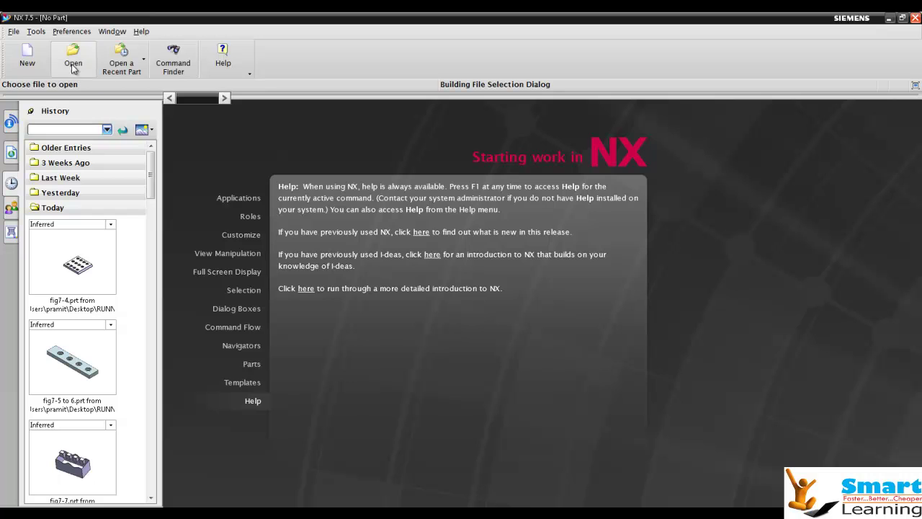
left_click(384, 263)
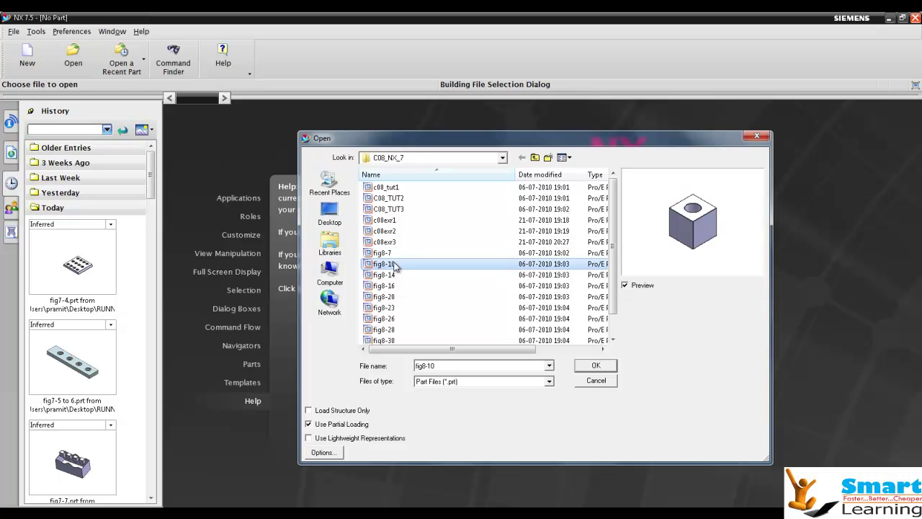
left_click(388, 275)
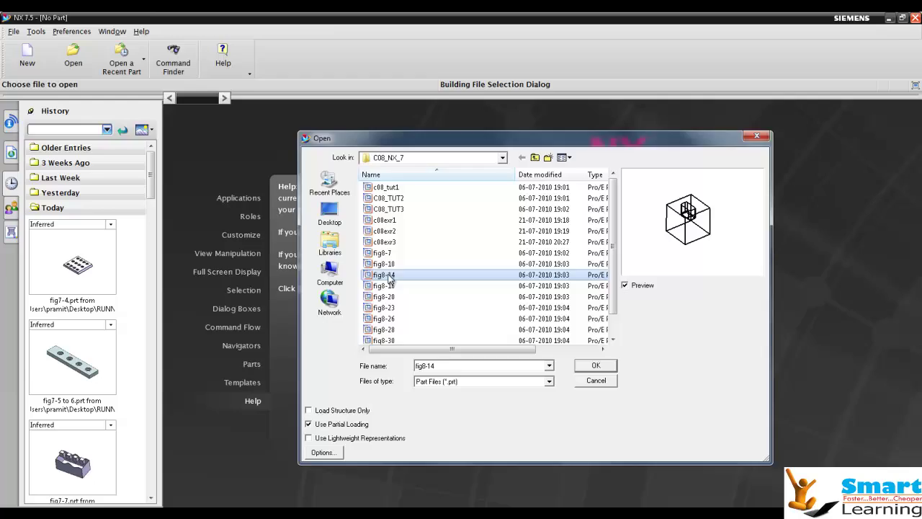
double_click(388, 275)
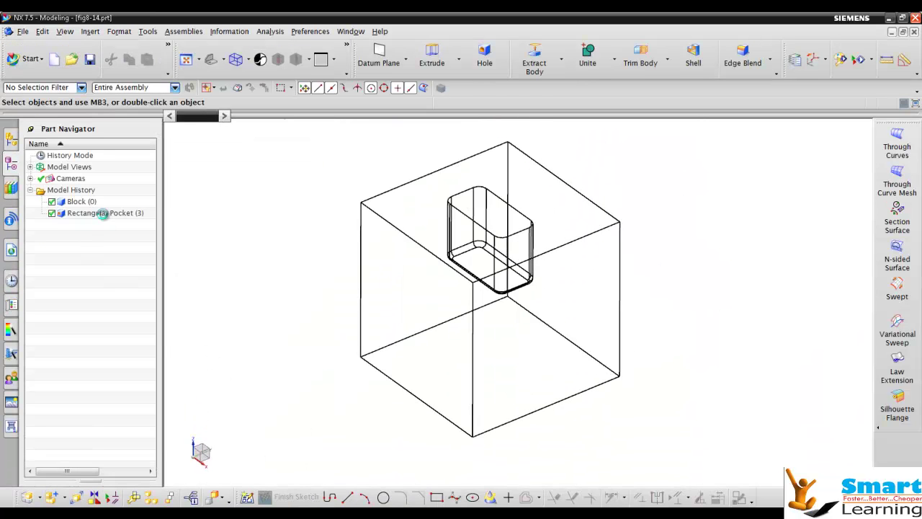
double_click(104, 214)
left_click(267, 138)
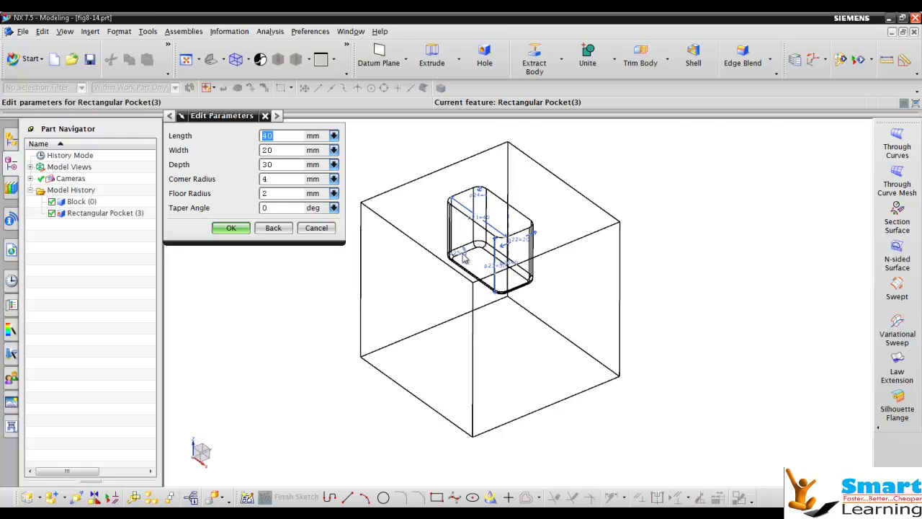
scroll(464, 258, "up", 5)
middle_click_drag(447, 259, 599, 317)
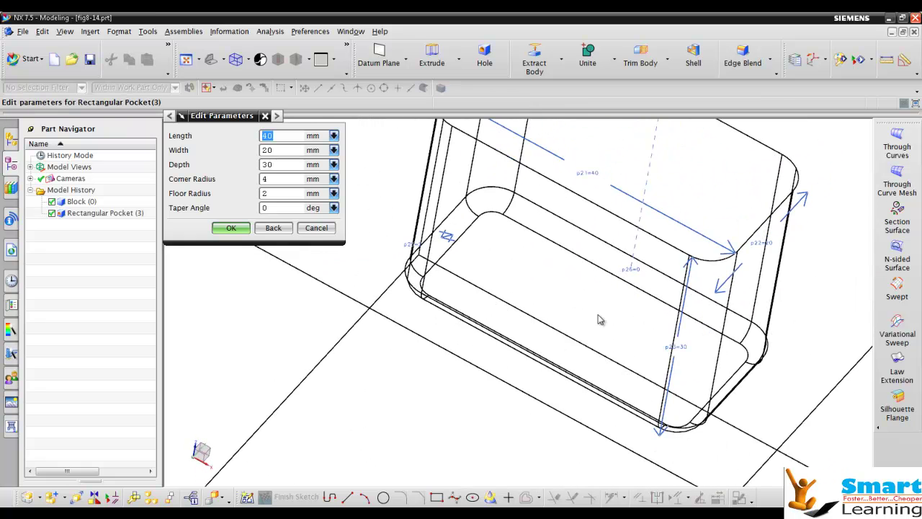
scroll(612, 288, "down", 2)
scroll(560, 283, "down", 2)
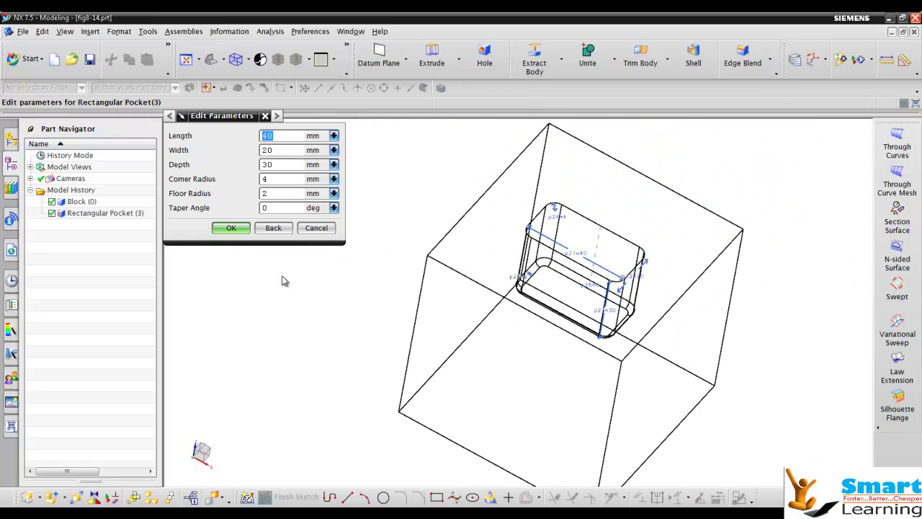
left_click(231, 228)
left_click(226, 177)
scroll(433, 267, "down", 3)
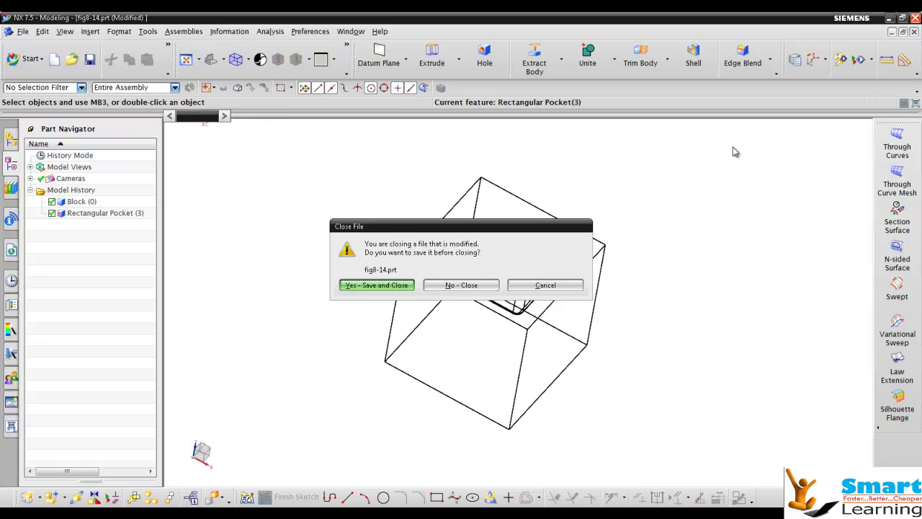
left_click(914, 32)
left_click(459, 286)
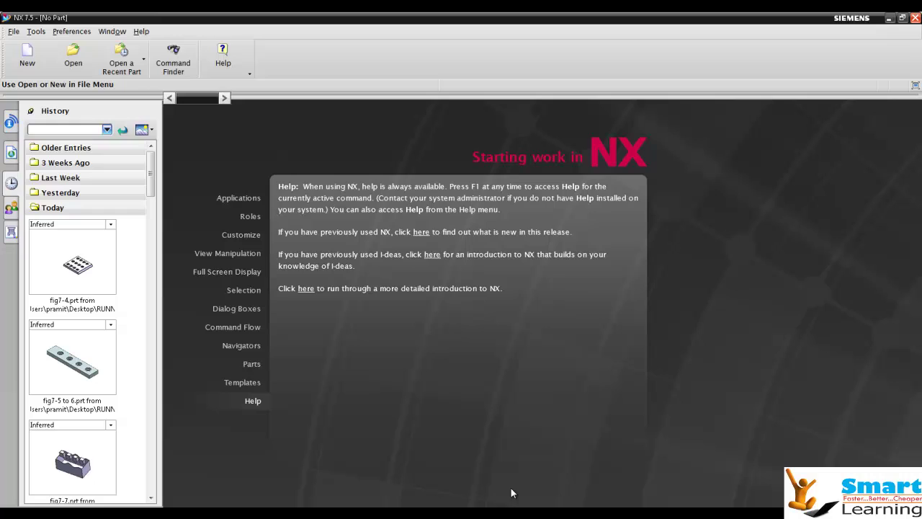
- Go back to the lesson PDF and scroll from page 14 to page 18, Creating General Pads
key("alt+Tab")
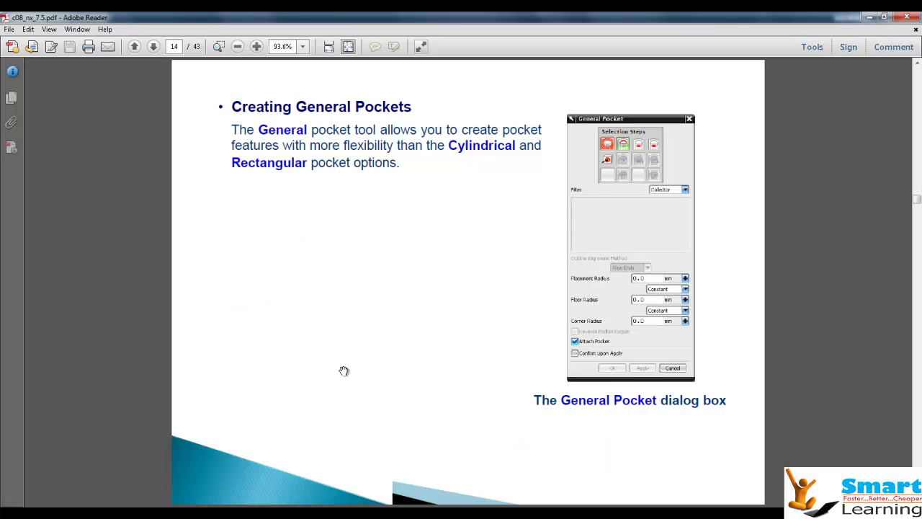
scroll(344, 371, "down", 2)
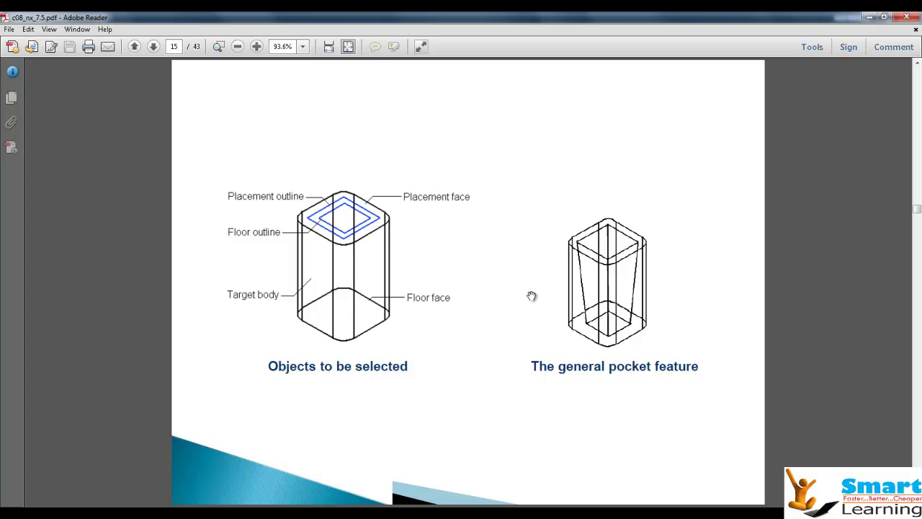
scroll(531, 298, "down", 1)
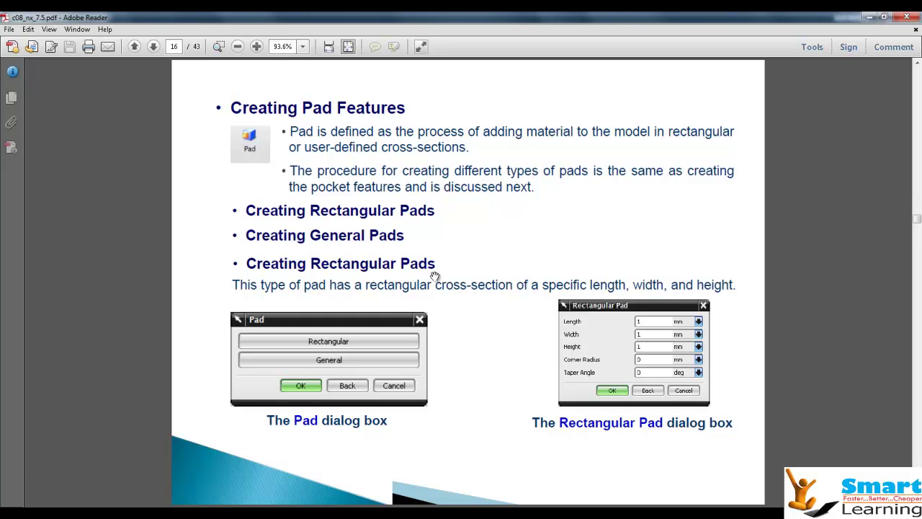
scroll(419, 218, "down", 1)
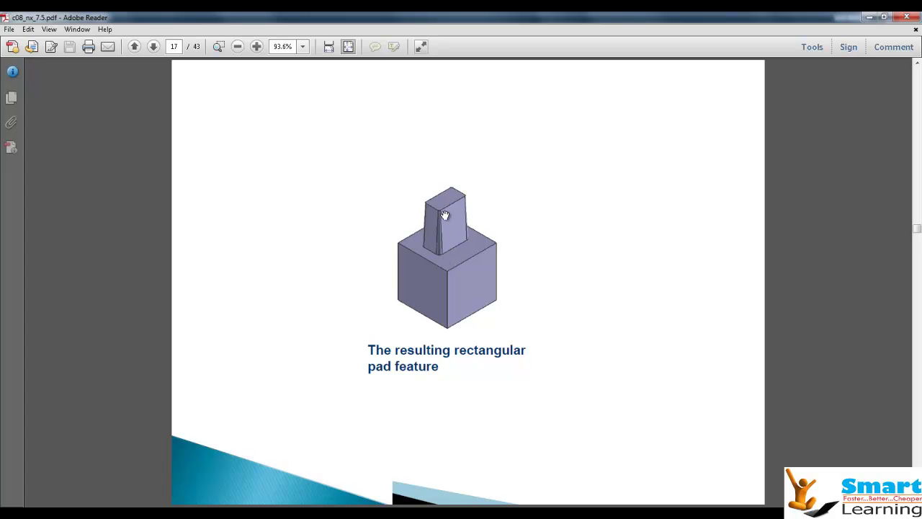
scroll(551, 251, "down", 1)
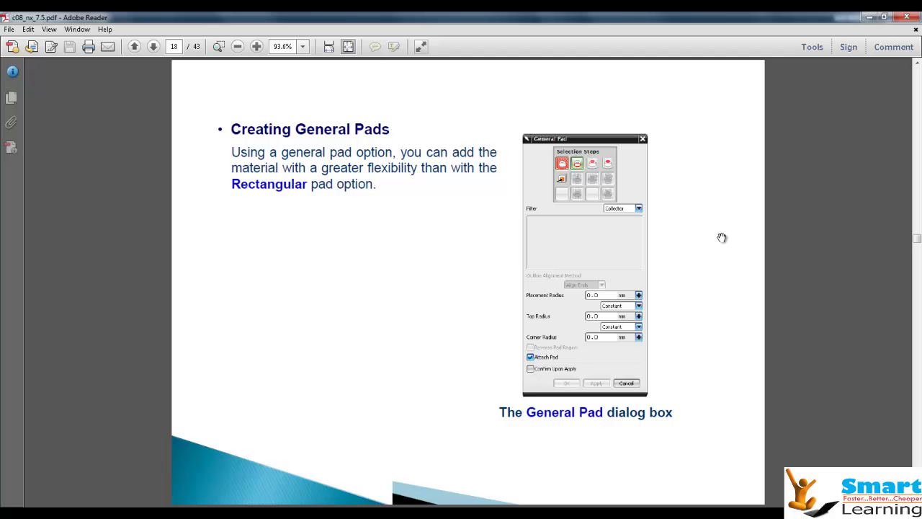
- Open part fig8-20 after previewing fig8-14 and fig8-16
left_click(62, 494)
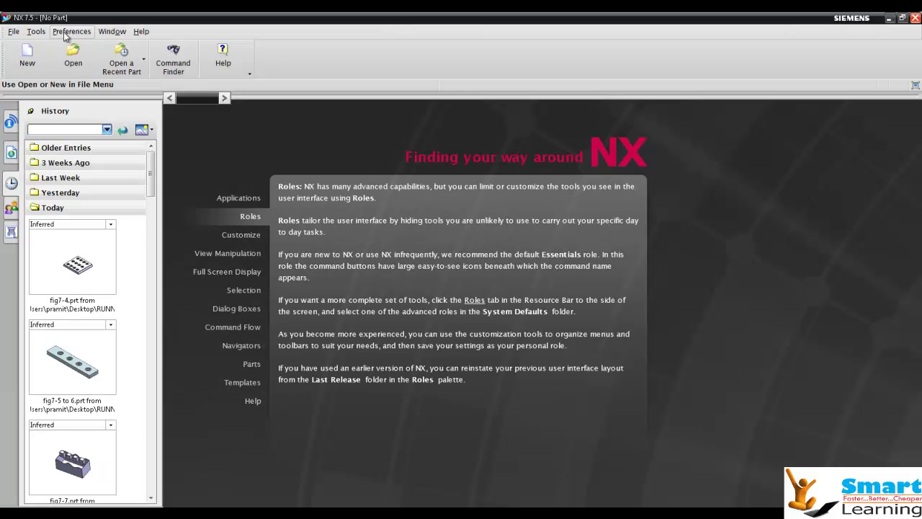
left_click(72, 54)
left_click(385, 276)
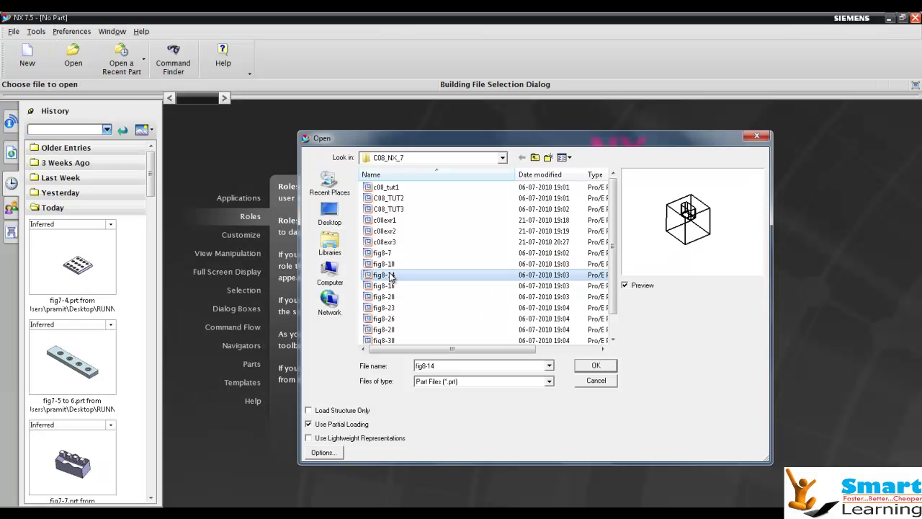
left_click(391, 286)
left_click(387, 296)
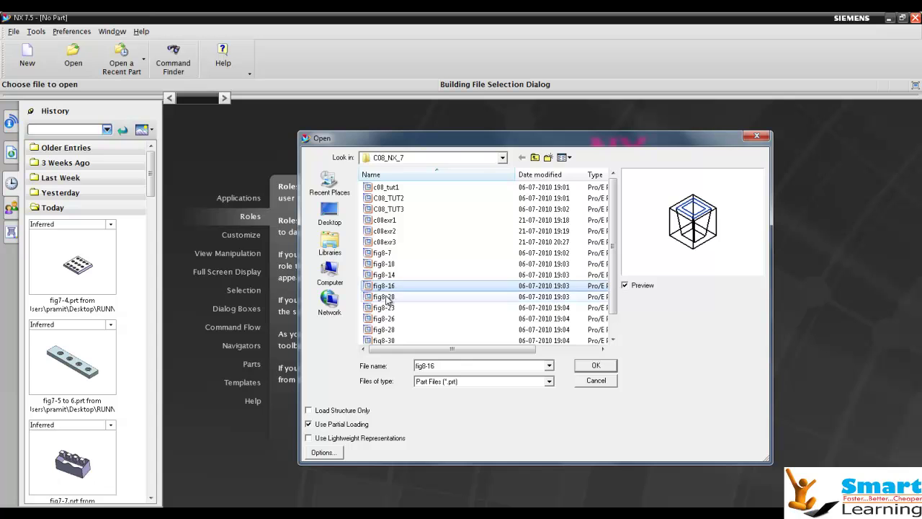
double_click(386, 296)
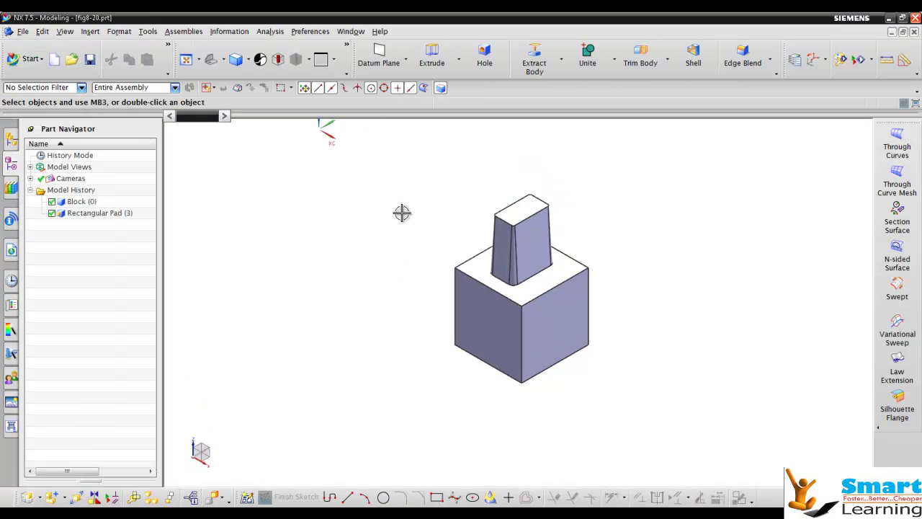
- Select the Rectangular Pad, search commands for 'pad', and start a General Pad at placement face
left_click(112, 214)
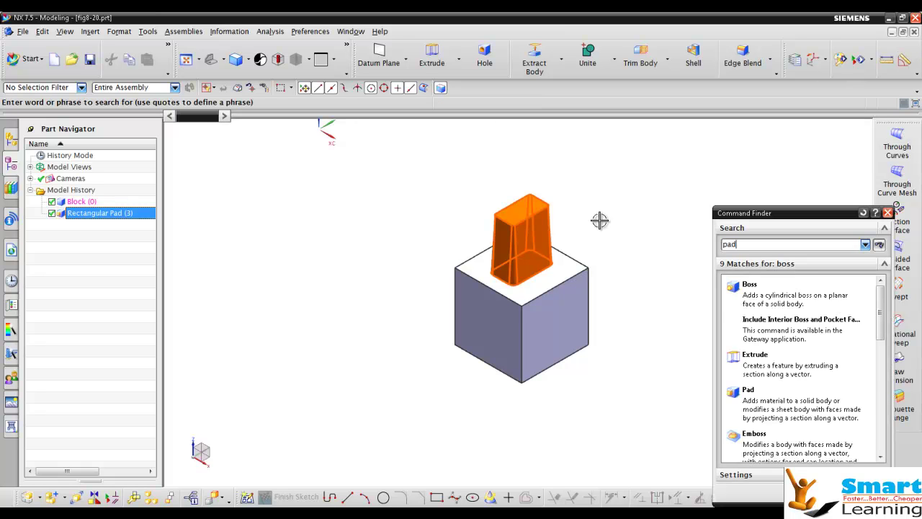
key("Return")
left_click(746, 302)
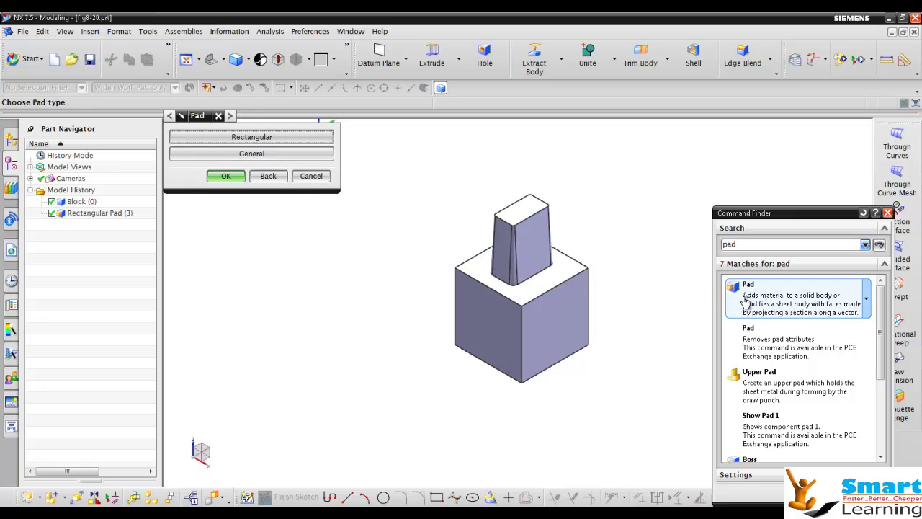
left_click(254, 155)
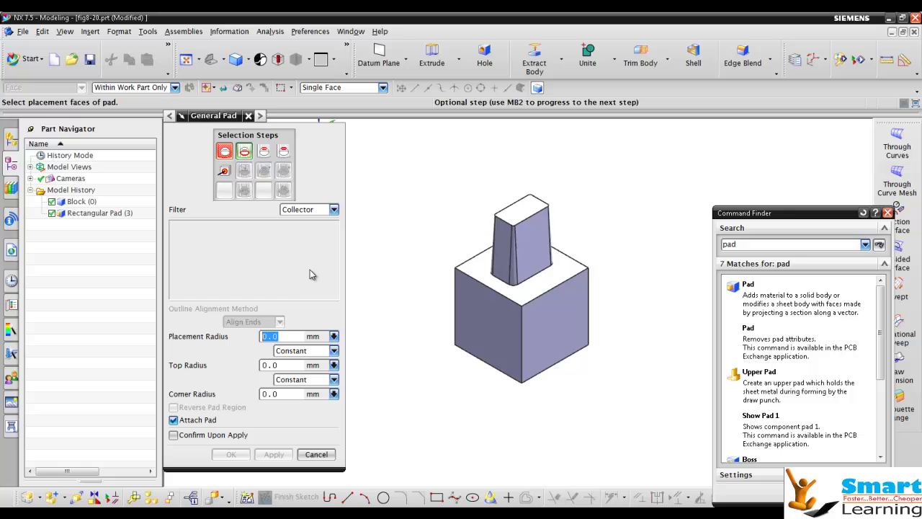
left_click(223, 153)
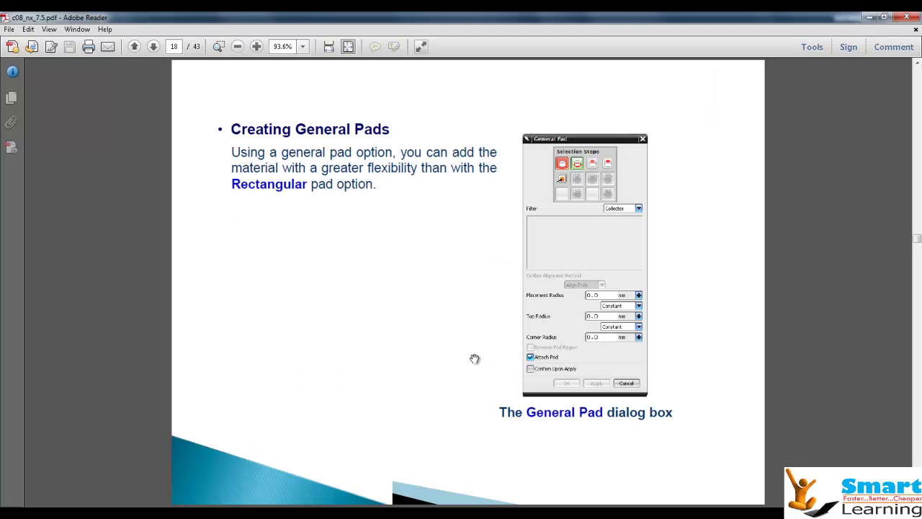
scroll(468, 346, "down", 3)
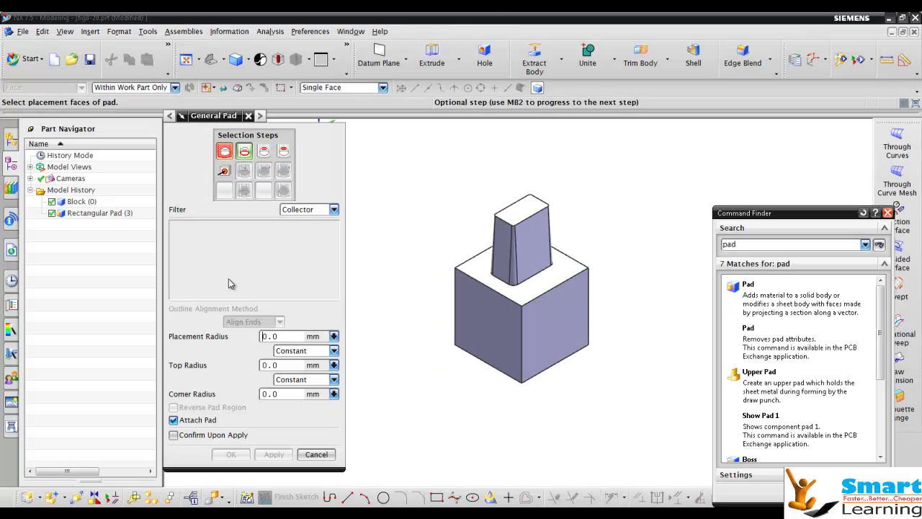
- Cancel the General Pad, close fig8-20, and open the fig8-23 bracket part
left_click(317, 454)
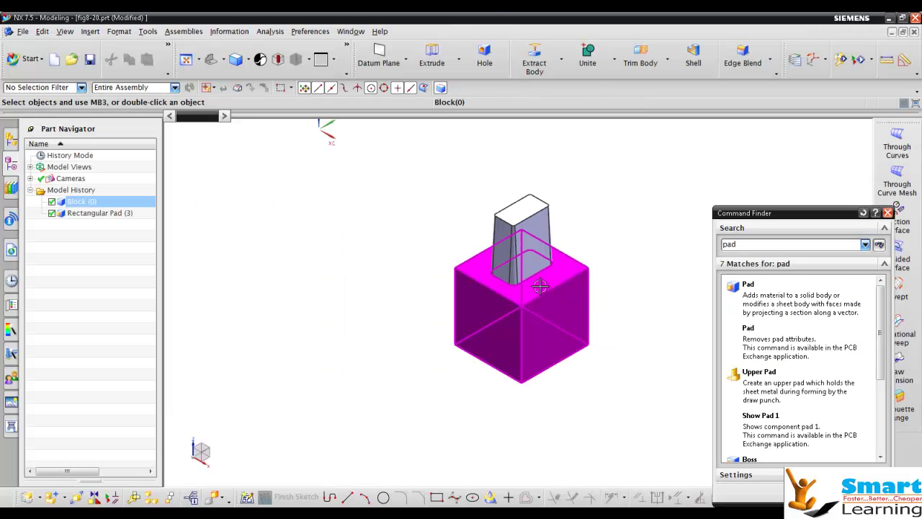
left_click(914, 32)
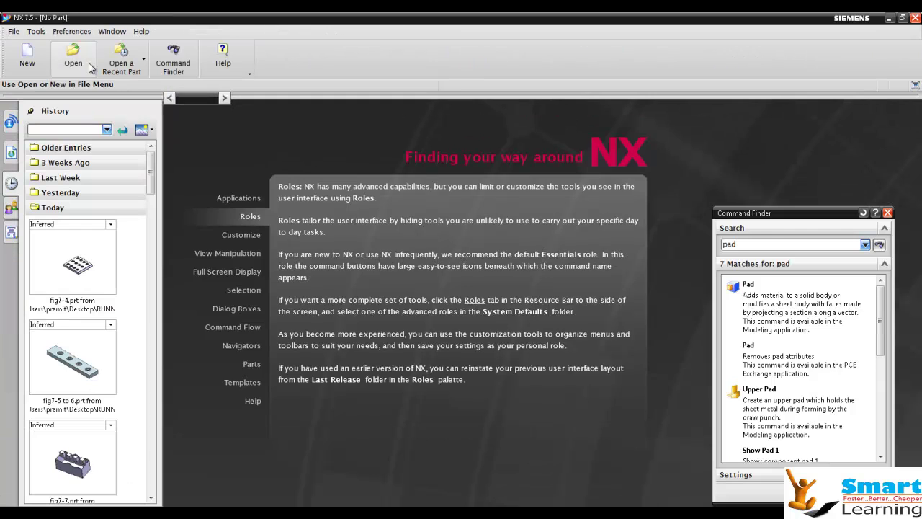
left_click(73, 54)
left_click(376, 274)
left_click(378, 285)
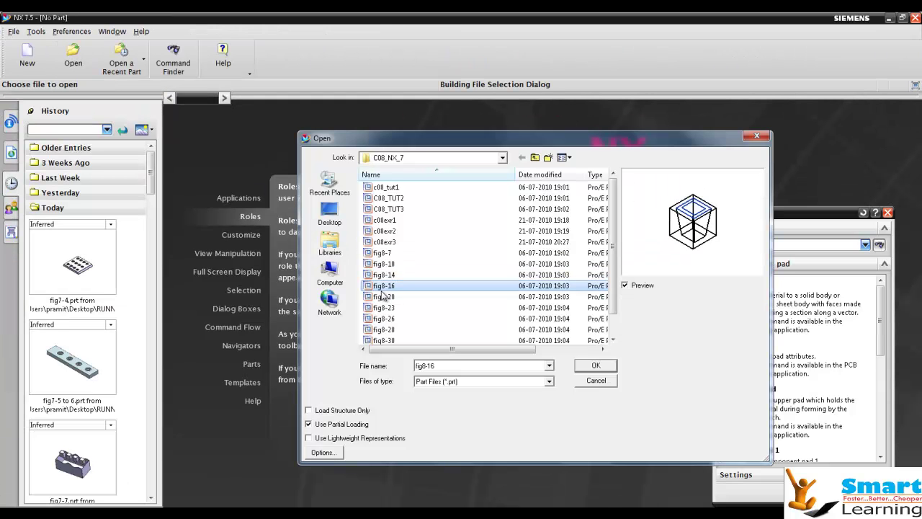
left_click(377, 307)
double_click(378, 312)
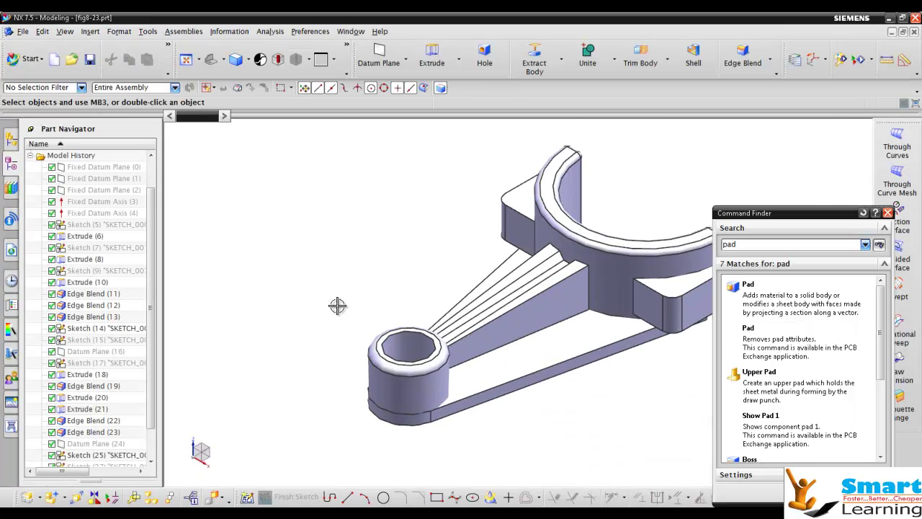
- Edit General Pad (29) through placement outline, top face and top outline, then rebuild and inspect it
double_click(495, 332)
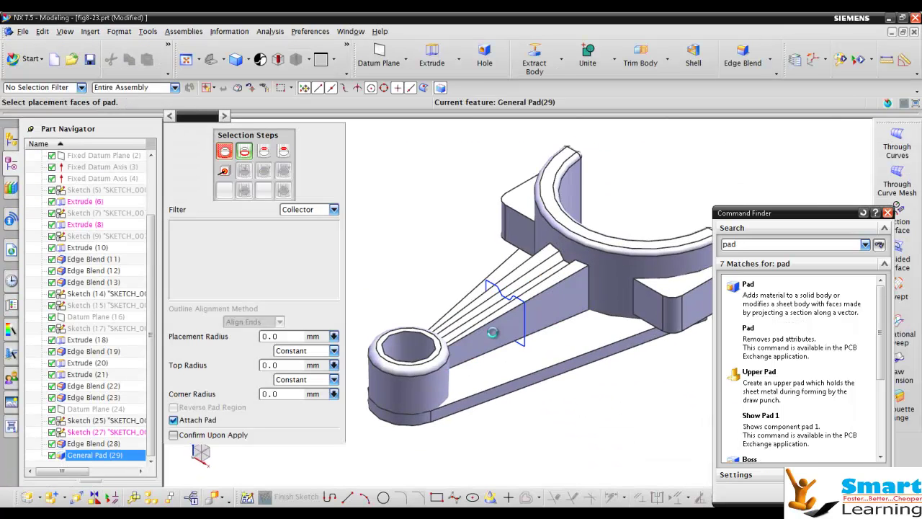
left_click(245, 153)
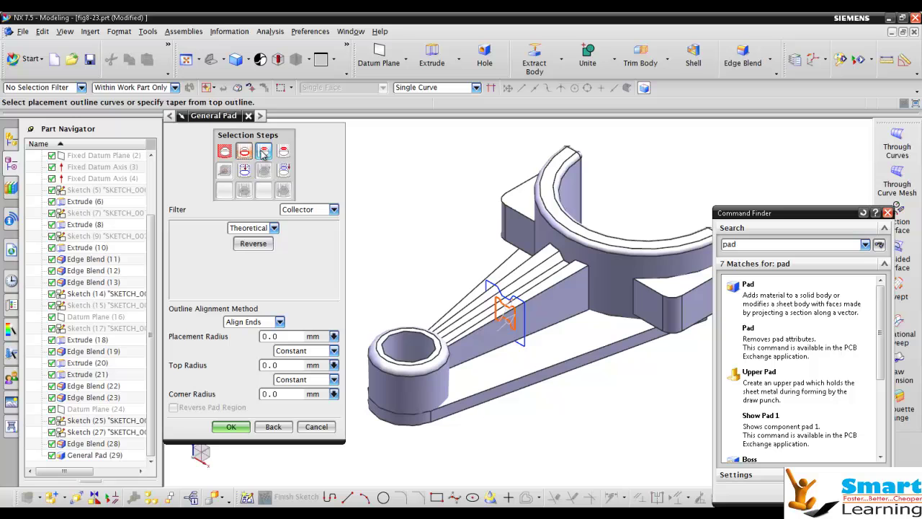
left_click(263, 151)
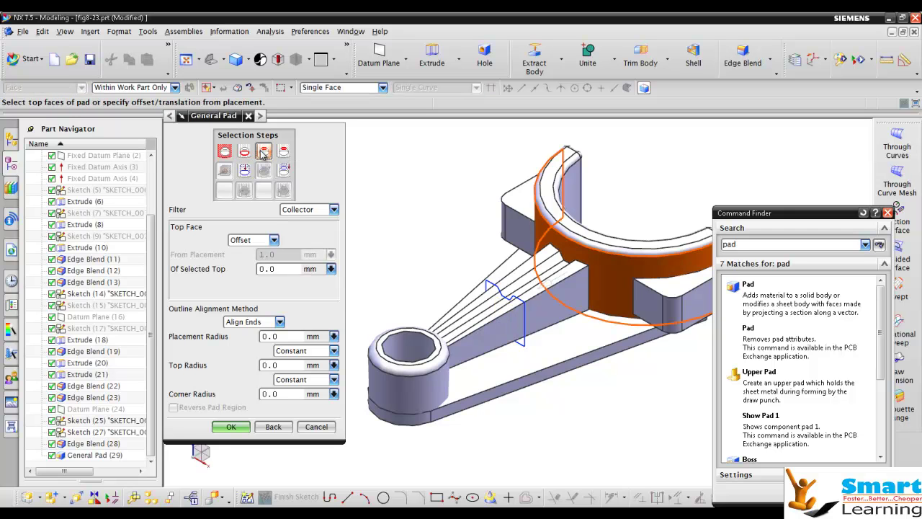
left_click(282, 155)
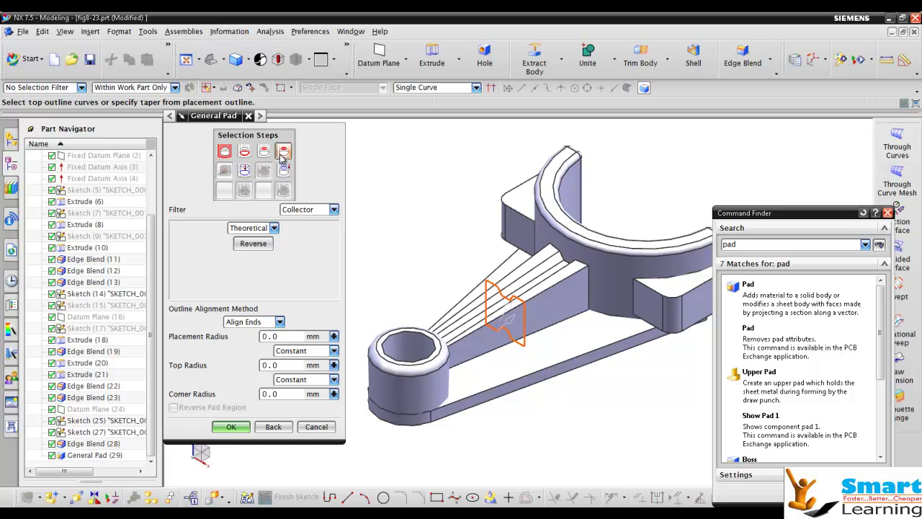
left_click(229, 430)
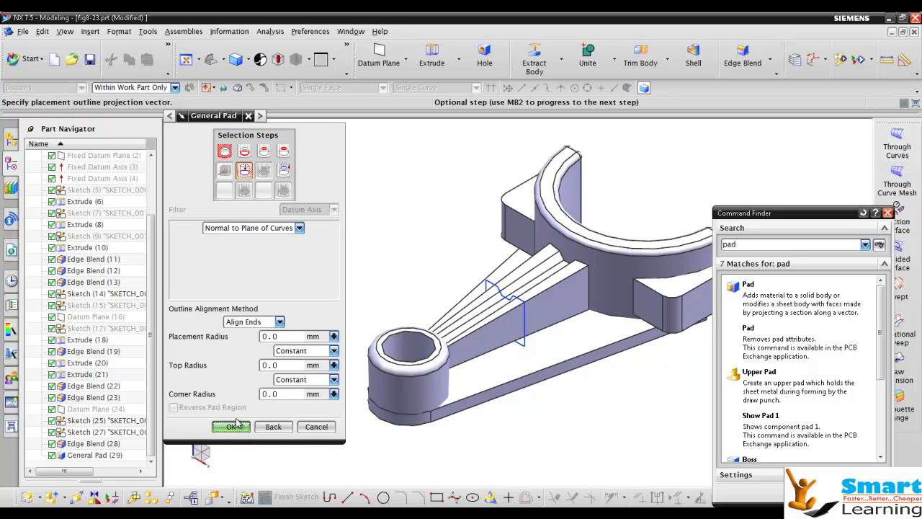
left_click(231, 427)
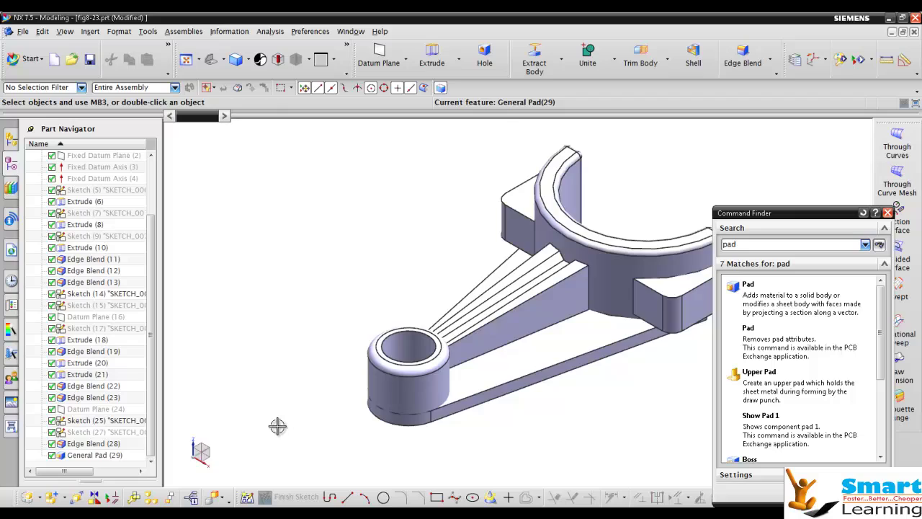
scroll(528, 308, "up", 3)
middle_click_drag(531, 305, 462, 290)
left_click(527, 282)
scroll(527, 281, "down", 3)
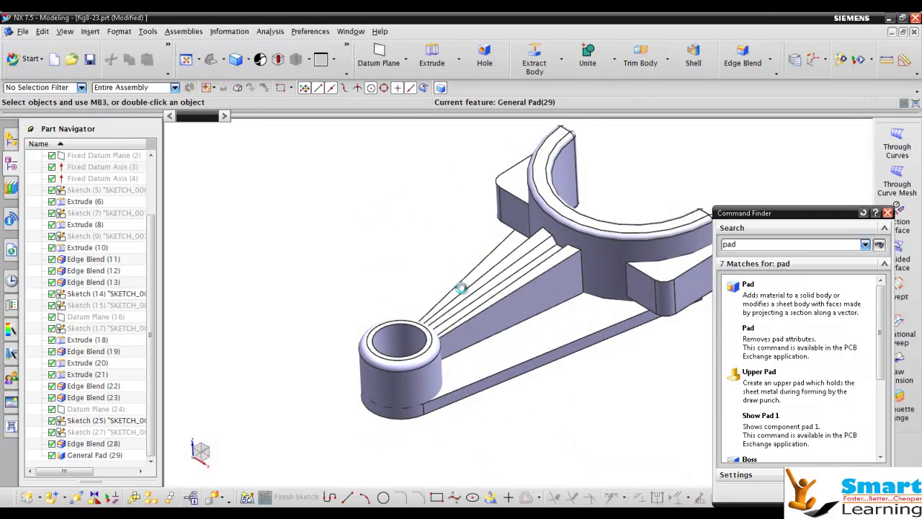
- Preview a section cut through the bracket in ZC and XC orientations, then cancel it and close Command Finder
key("ctrl+h")
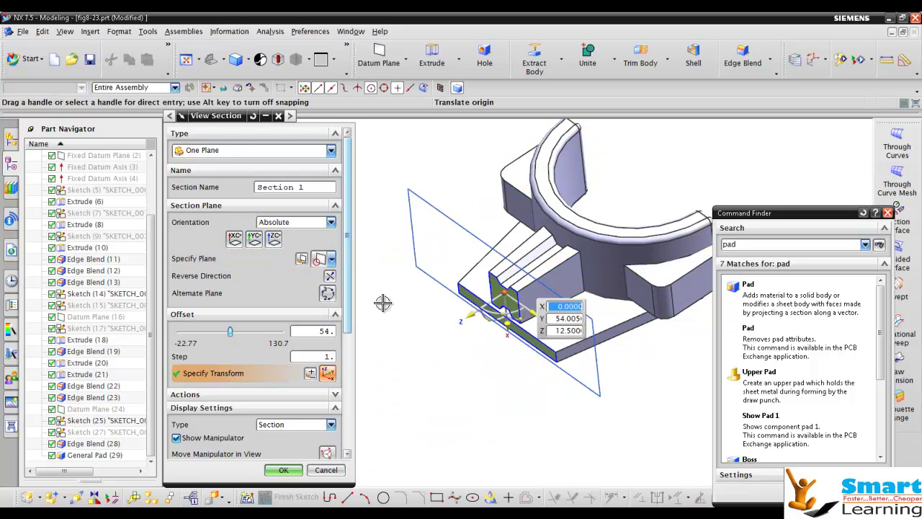
middle_click_drag(384, 306, 475, 289)
left_click_drag(504, 288, 433, 407)
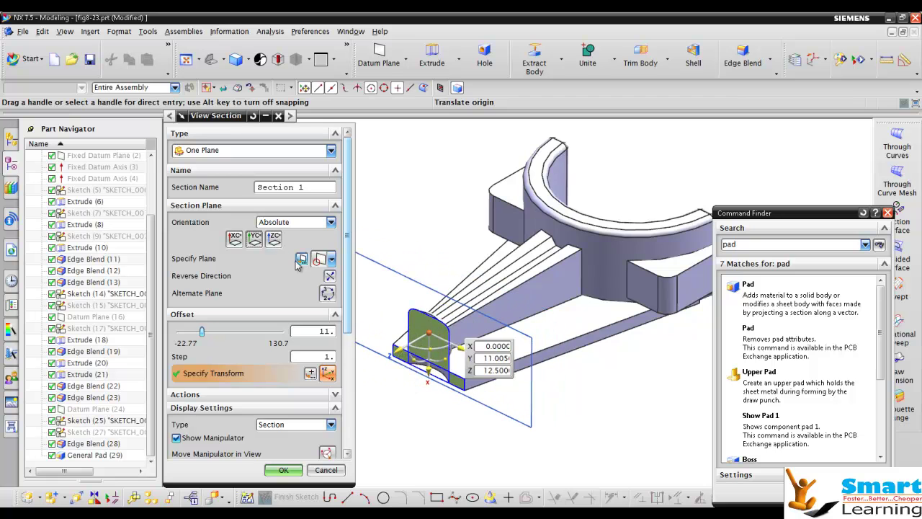
left_click(273, 238)
left_click(235, 238)
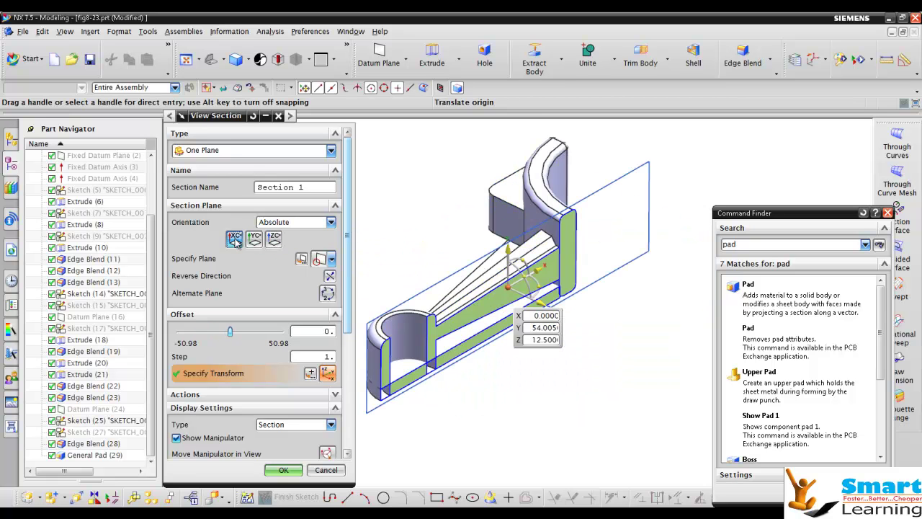
middle_click_drag(486, 370, 470, 330)
scroll(593, 257, "up", 3)
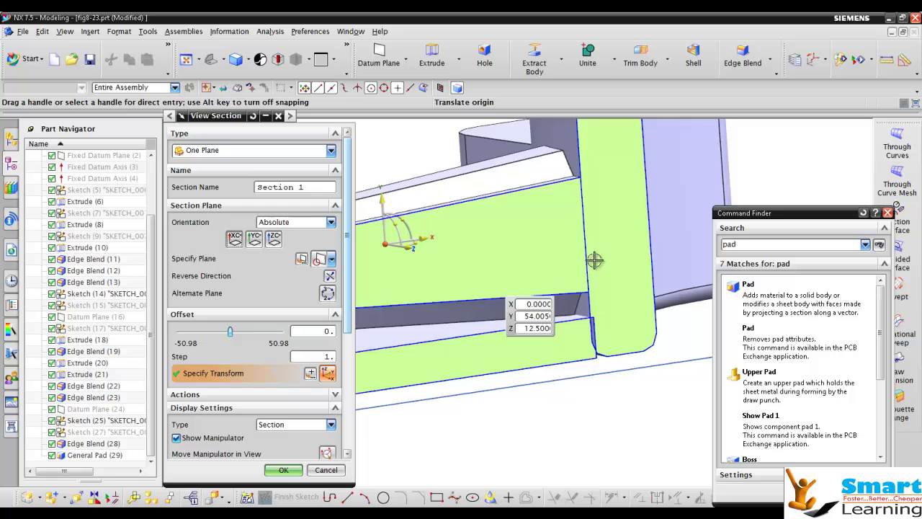
scroll(563, 339, "down", 3)
middle_click_drag(562, 339, 576, 354)
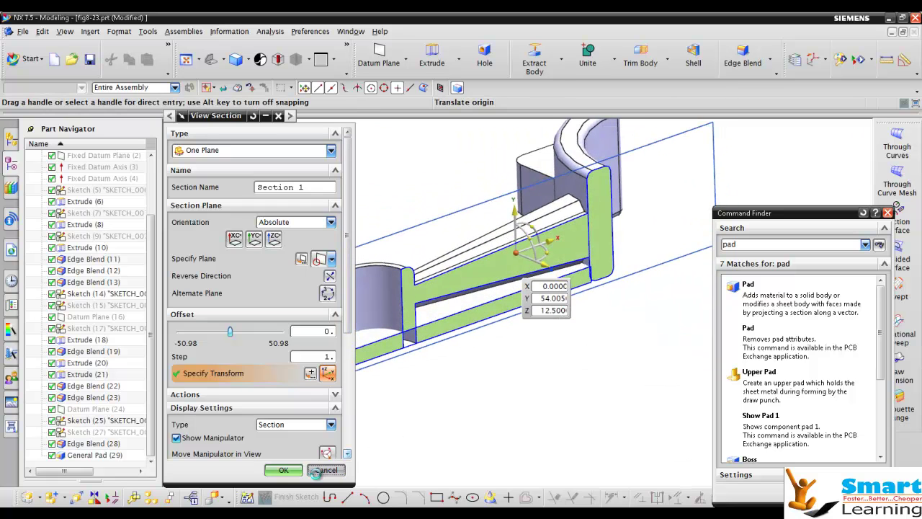
left_click(326, 469)
left_click(888, 213)
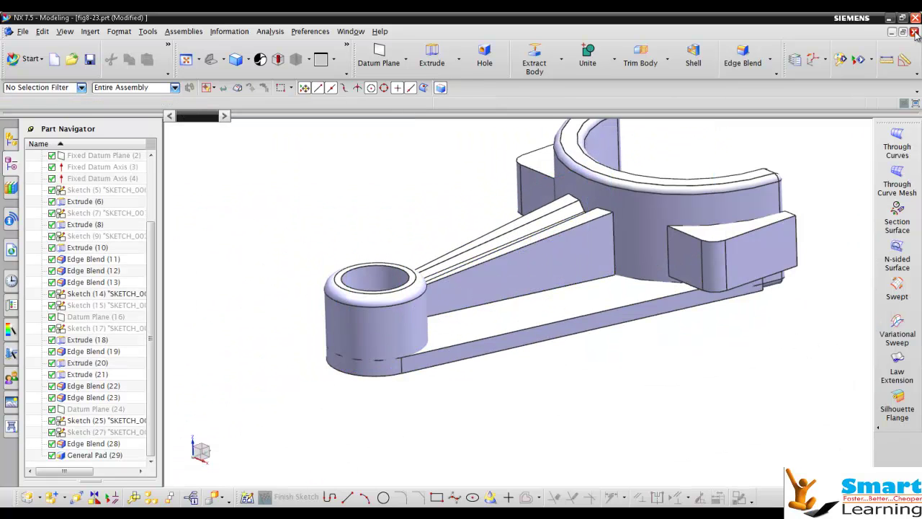
- Close fig8-23 without saving and move the lesson PDF to page 20, Creating Drafts
left_click(914, 33)
left_click(470, 292)
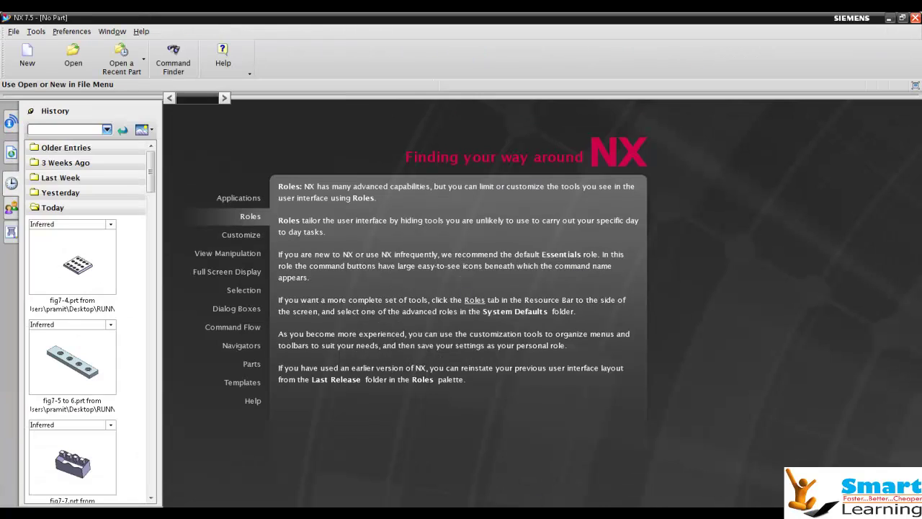
key("alt+Tab")
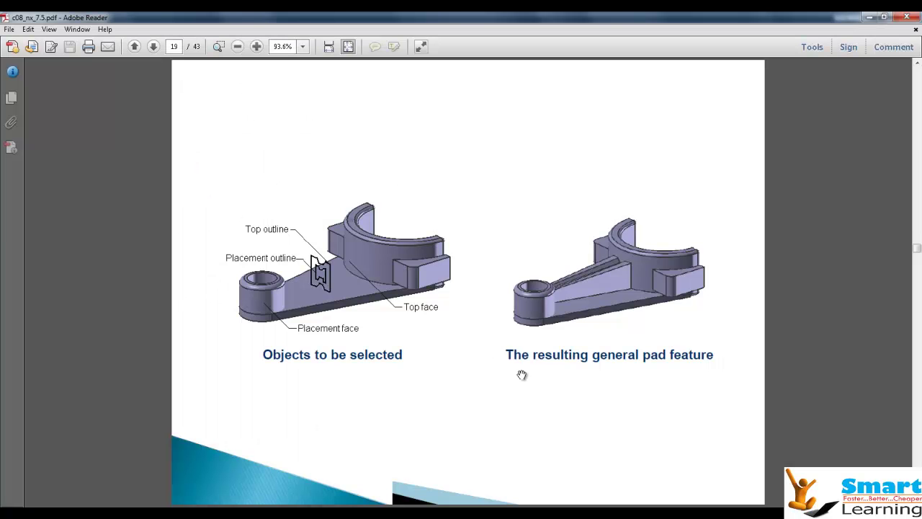
scroll(522, 374, "down", 1)
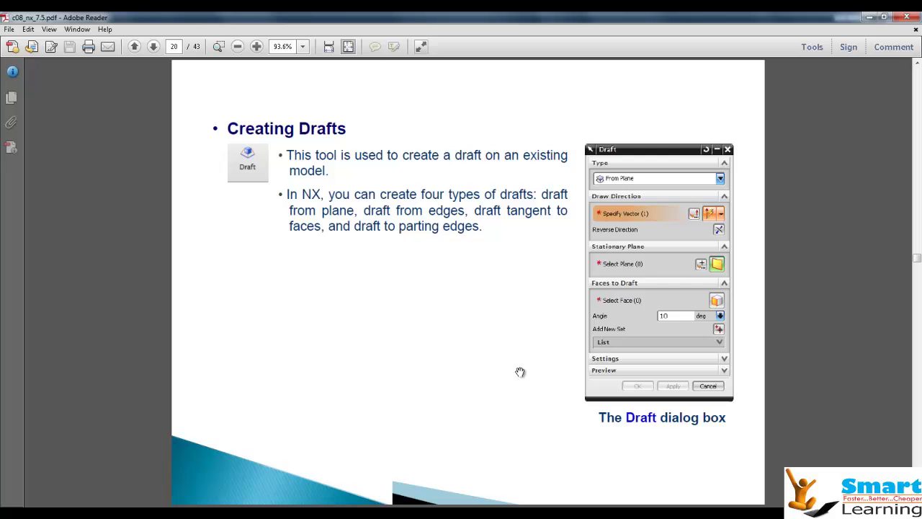